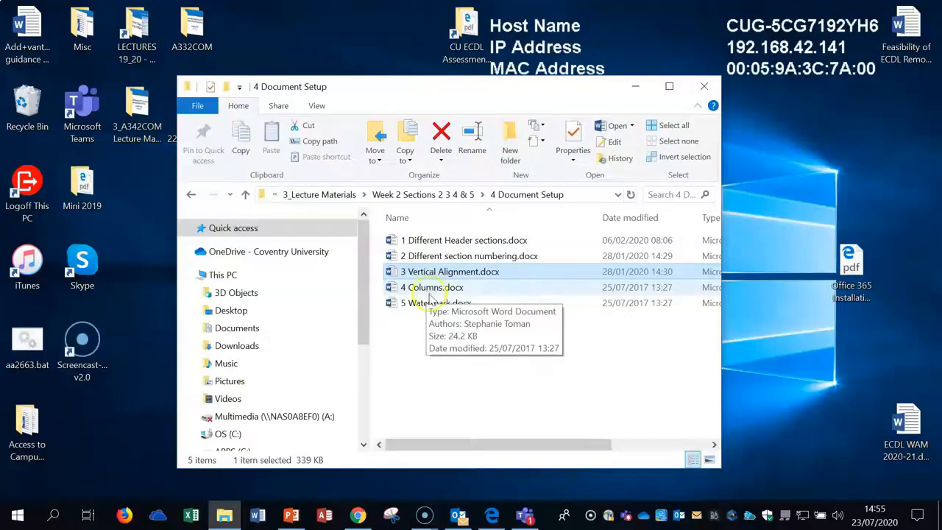
Open the document 4 Columns.docx in Word and set the zoom to 100%.
{"action": "left_click", "coordinate": [432, 293]}
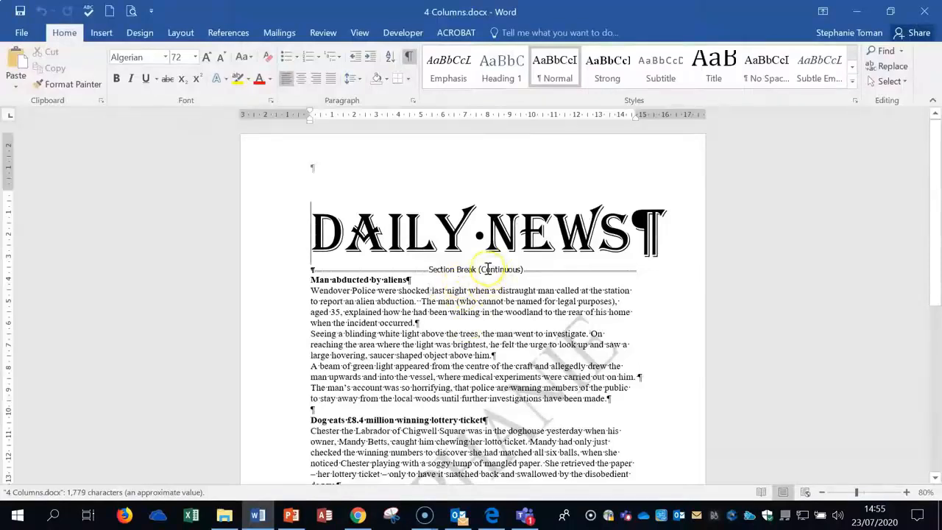
{"action": "left_click", "coordinate": [907, 492]}
{"action": "left_click", "coordinate": [906, 492]}
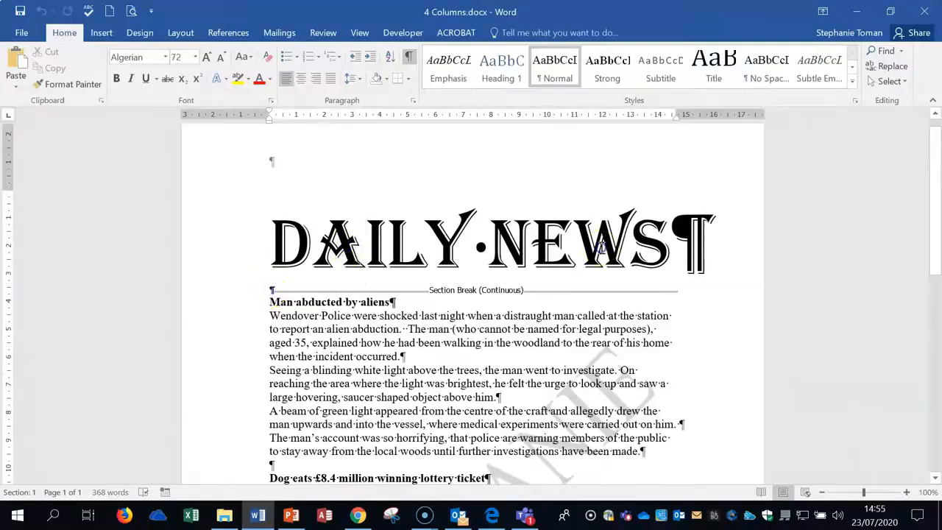
Format all text from the heading "Man abducted by aliens" to the end as two columns with 1.5 cm spacing and a line between.
{"action": "left_click", "coordinate": [270, 289]}
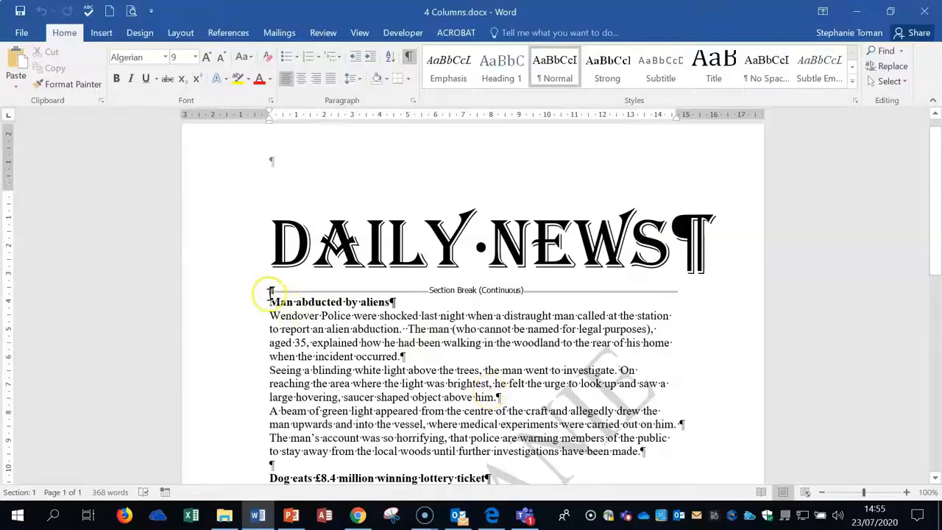
{"action": "left_click", "coordinate": [270, 303]}
{"action": "left_click_drag", "start_coordinate": [300, 314], "coordinate": [610, 445]}
{"action": "scroll", "coordinate": [611, 445], "scroll_direction": "down", "scroll_amount": 3}
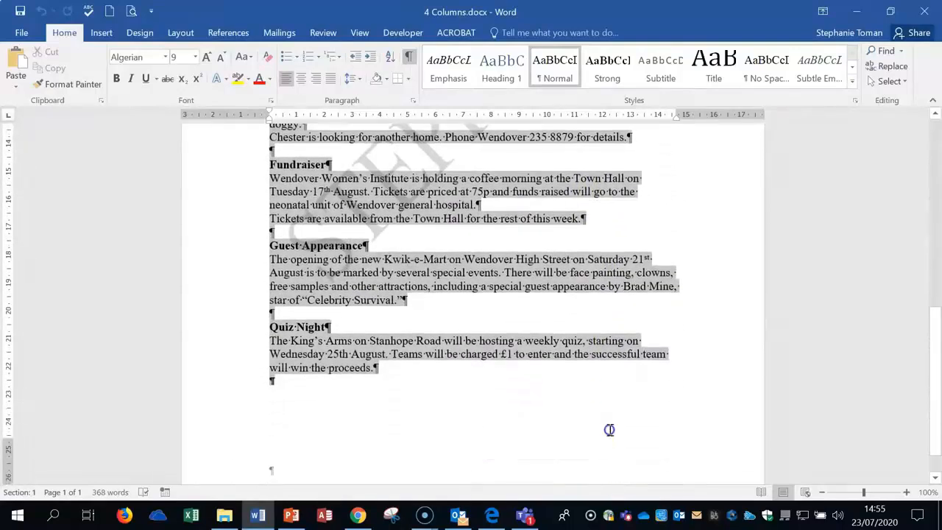
{"action": "left_click_drag", "start_coordinate": [609, 430], "coordinate": [609, 430]}
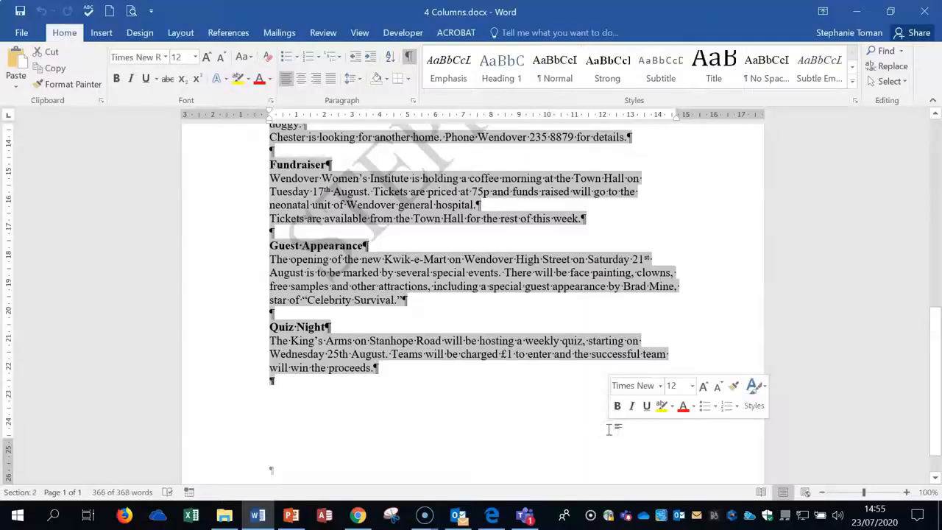
{"action": "scroll", "coordinate": [563, 358], "scroll_direction": "up", "scroll_amount": 12}
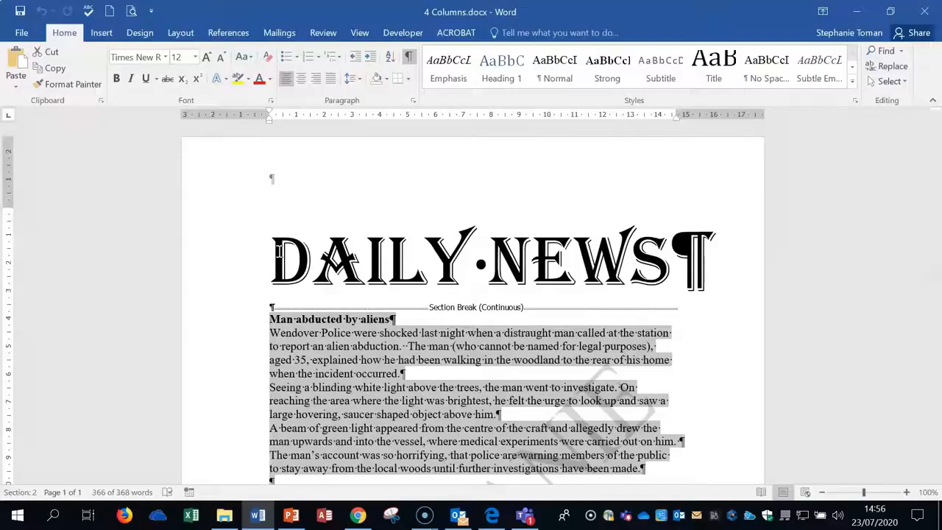
{"action": "left_click", "coordinate": [181, 35]}
{"action": "left_click", "coordinate": [128, 74]}
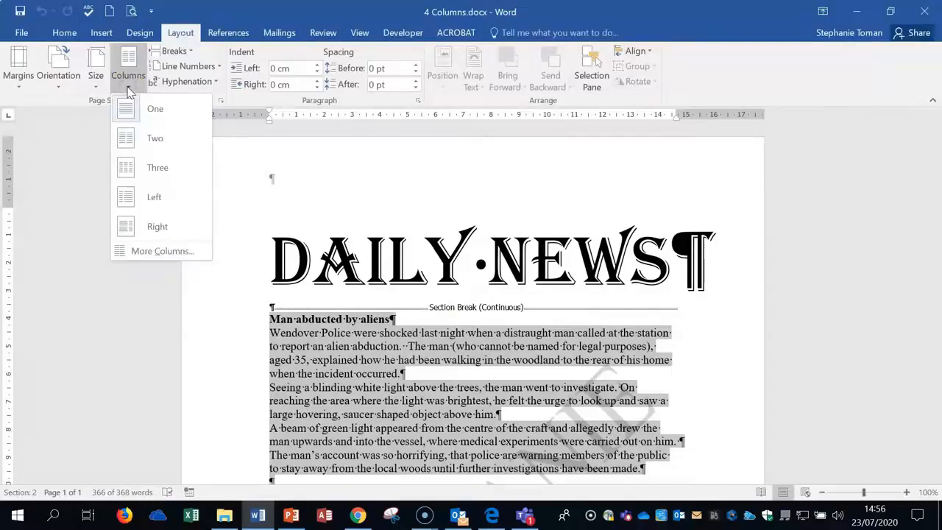
{"action": "left_click", "coordinate": [163, 250]}
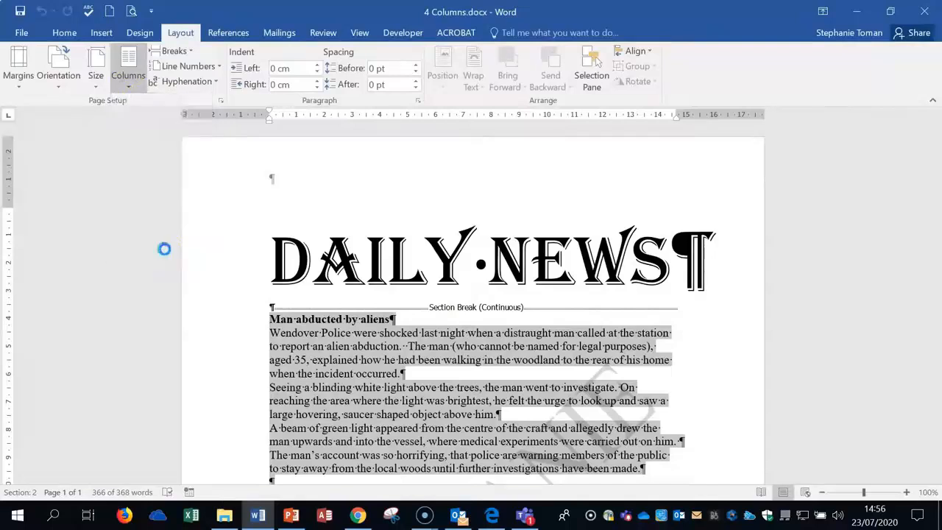
{"action": "left_click_drag", "start_coordinate": [431, 111], "coordinate": [726, 36]}
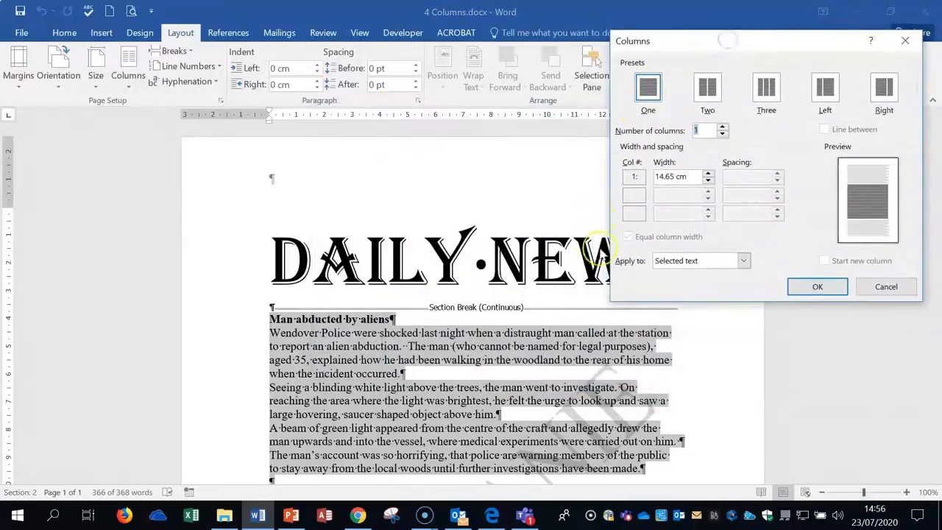
{"action": "left_click", "coordinate": [706, 89]}
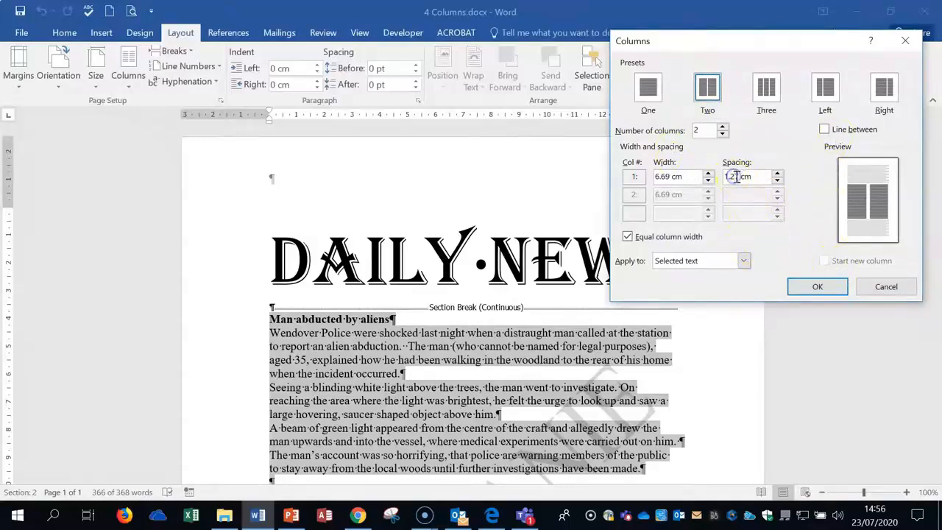
{"action": "type", "text": "1"}
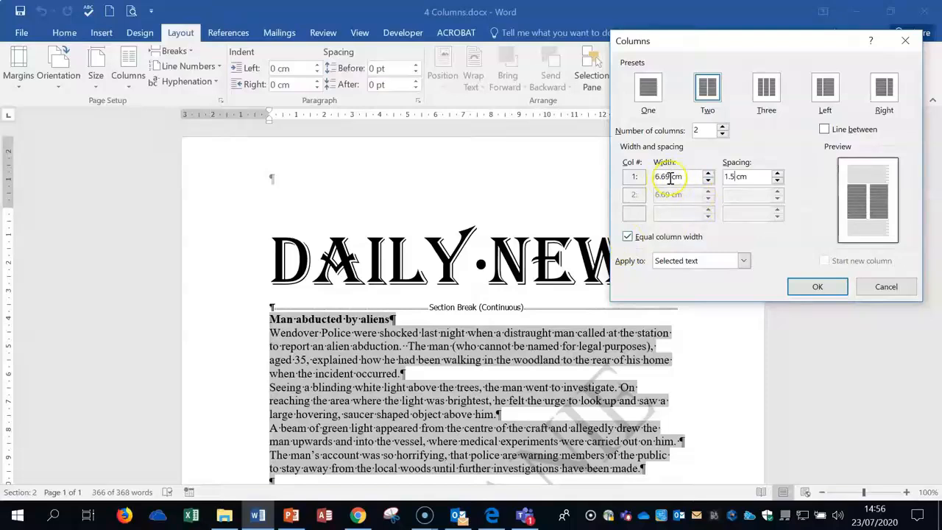
{"action": "left_click", "coordinate": [825, 130]}
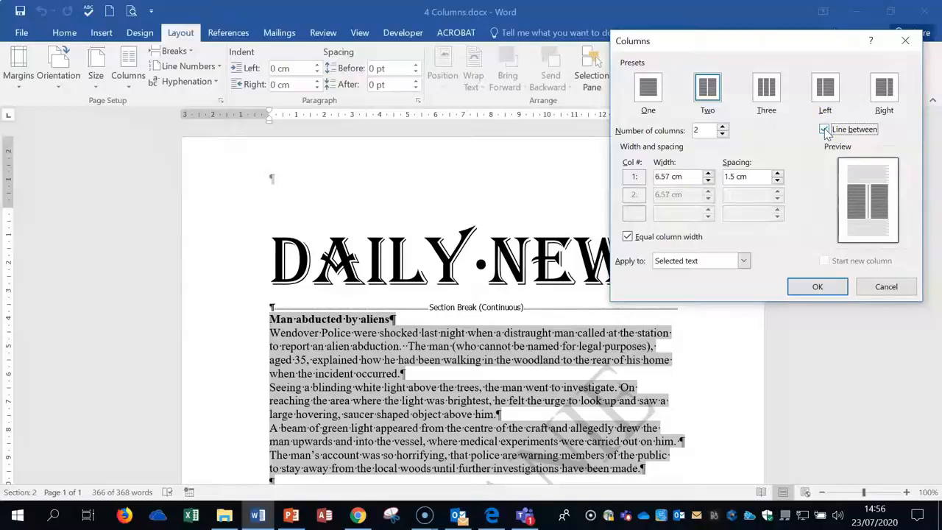
{"action": "left_click", "coordinate": [817, 287]}
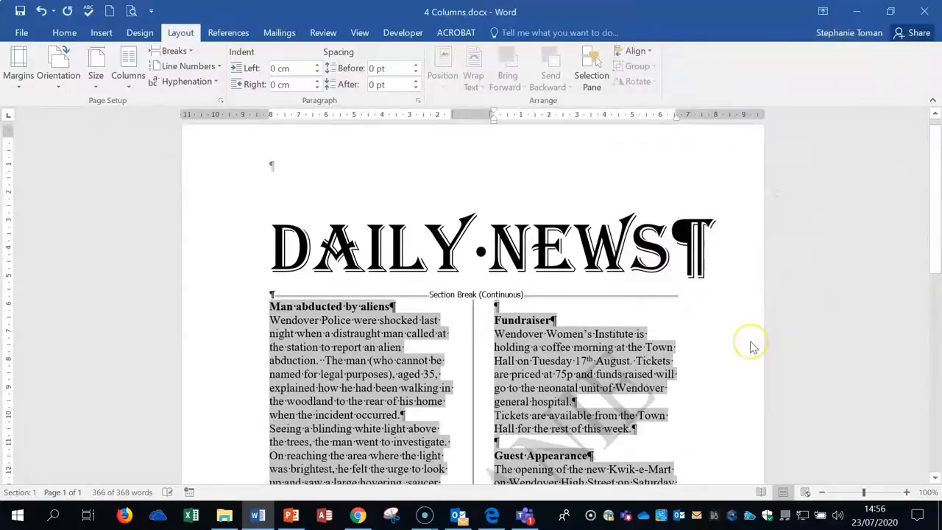
Try deleting the continuous section break beneath the DAILY NEWS title, and undo the deletion.
{"action": "scroll", "coordinate": [752, 345], "scroll_direction": "down", "scroll_amount": 10}
{"action": "scroll", "coordinate": [752, 346], "scroll_direction": "up", "scroll_amount": 3}
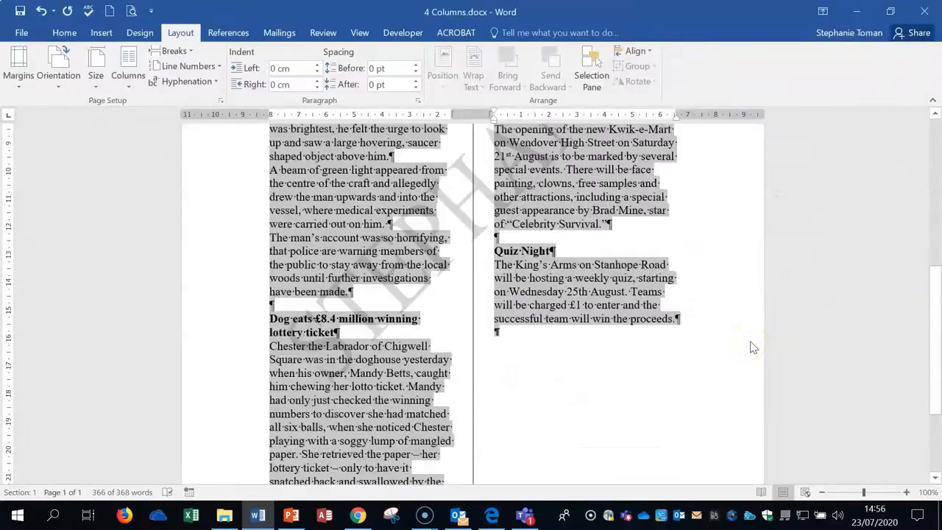
{"action": "scroll", "coordinate": [752, 346], "scroll_direction": "up", "scroll_amount": 8}
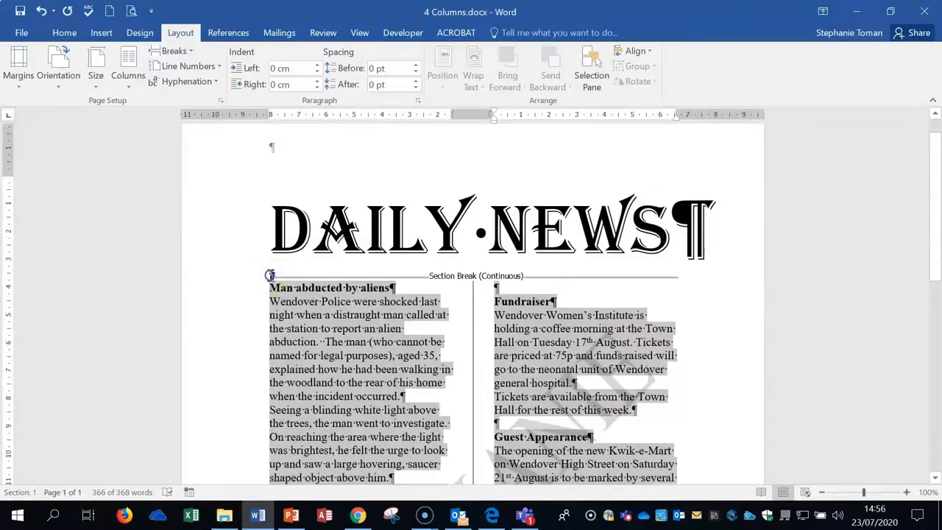
{"action": "left_click", "coordinate": [719, 213]}
{"action": "key", "text": "Delete"}
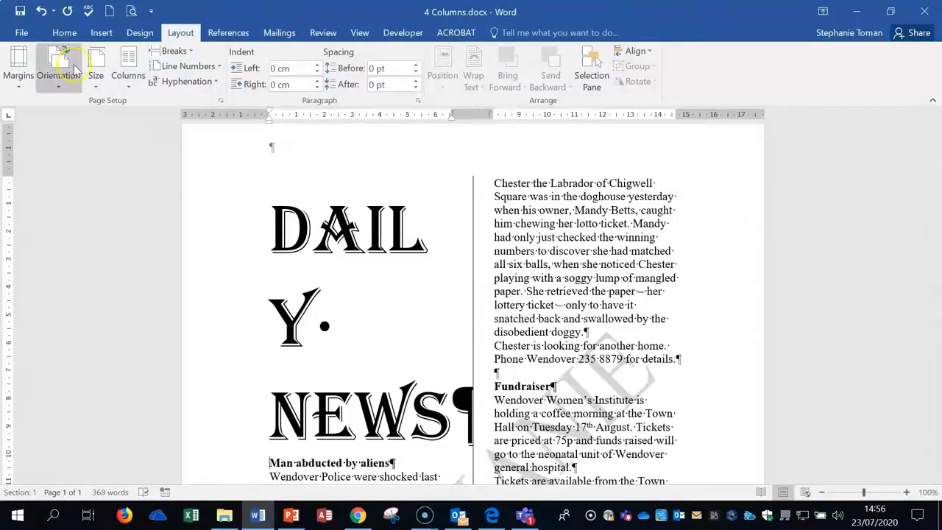
{"action": "left_click", "coordinate": [40, 12]}
{"action": "left_click", "coordinate": [40, 12]}
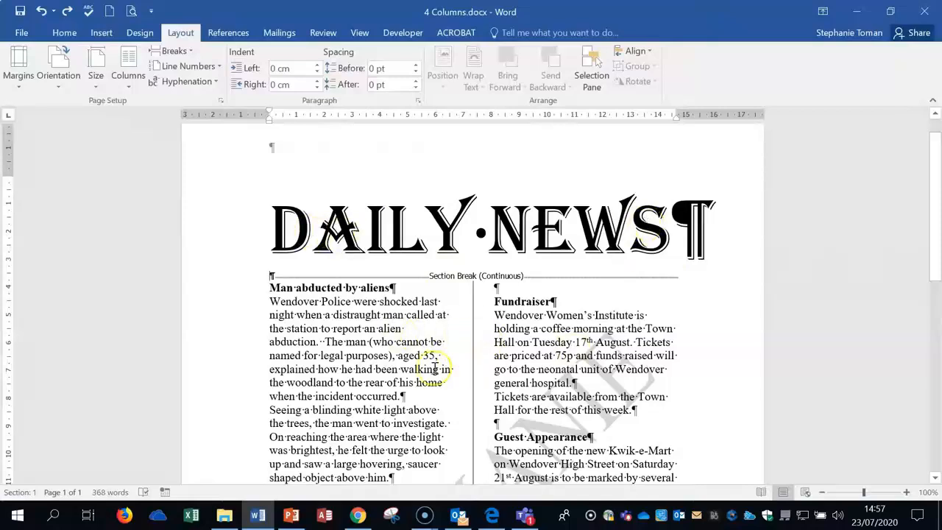
Remove the blank paragraph above the "Fundraiser" heading so it starts on the second column's first line.
{"action": "scroll", "coordinate": [573, 370], "scroll_direction": "down", "scroll_amount": 3}
{"action": "scroll", "coordinate": [573, 370], "scroll_direction": "down", "scroll_amount": 3}
{"action": "scroll", "coordinate": [567, 367], "scroll_direction": "up", "scroll_amount": 5}
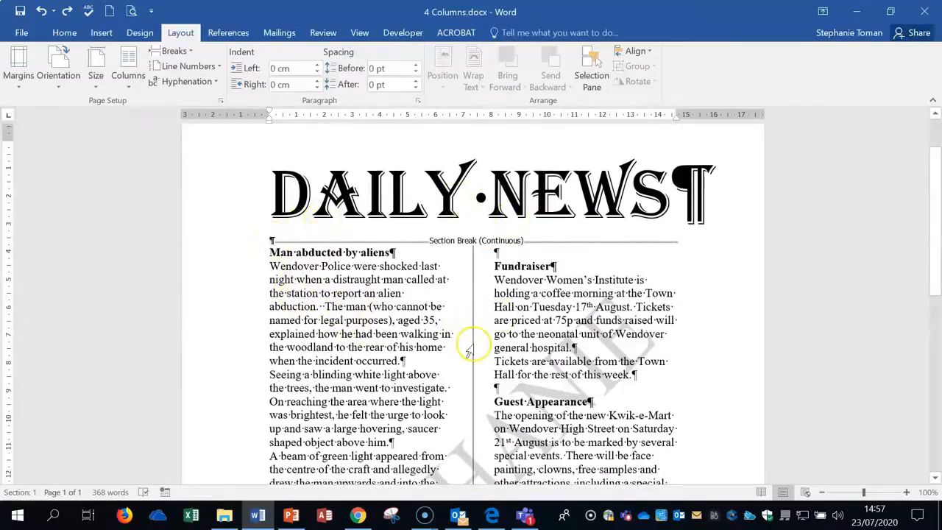
{"action": "left_click", "coordinate": [496, 252]}
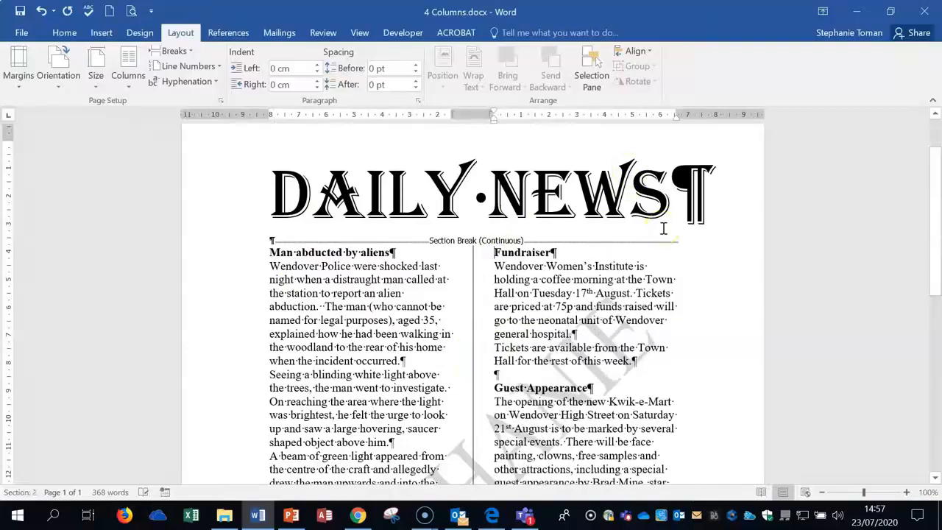
Insert a column break before the heading "Dog eats £8.4 million winning lottery ticket".
{"action": "scroll", "coordinate": [711, 369], "scroll_direction": "down", "scroll_amount": 2}
{"action": "scroll", "coordinate": [712, 369], "scroll_direction": "down", "scroll_amount": 4}
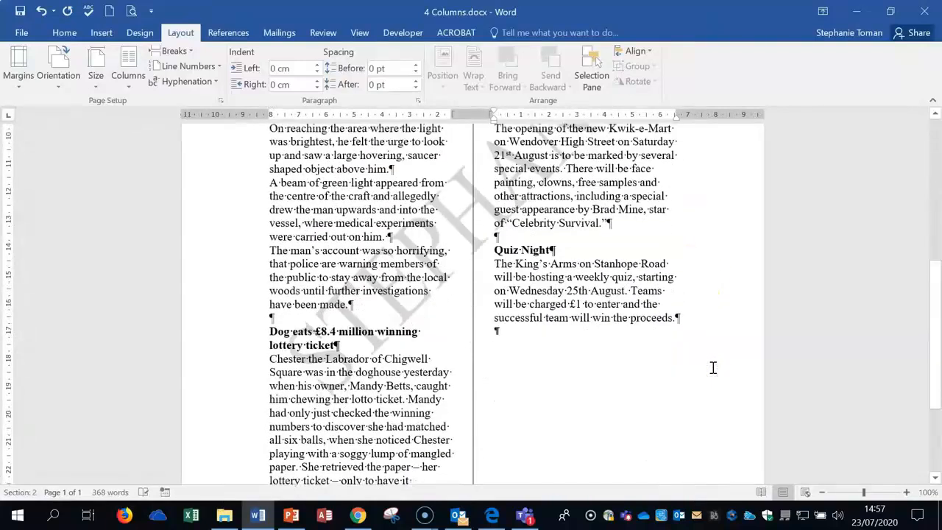
{"action": "left_click", "coordinate": [270, 324]}
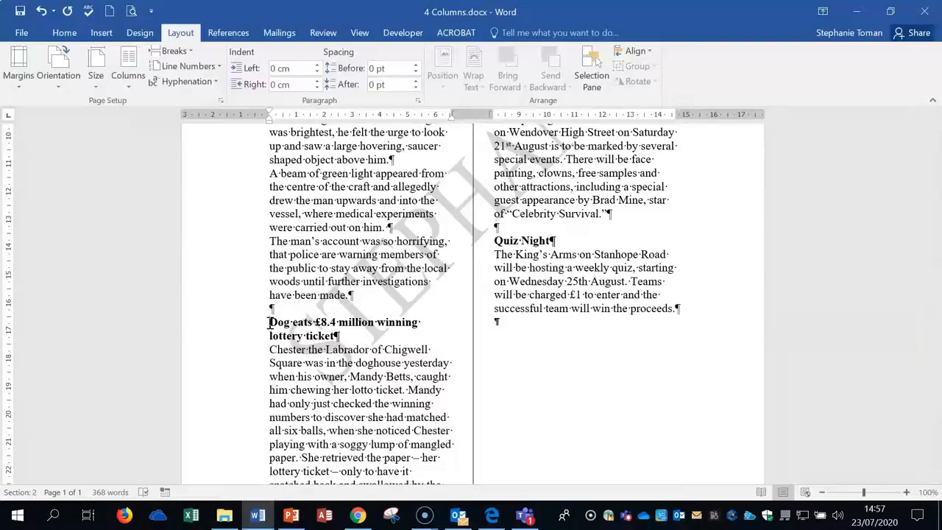
{"action": "left_click", "coordinate": [269, 321]}
{"action": "left_click", "coordinate": [270, 322]}
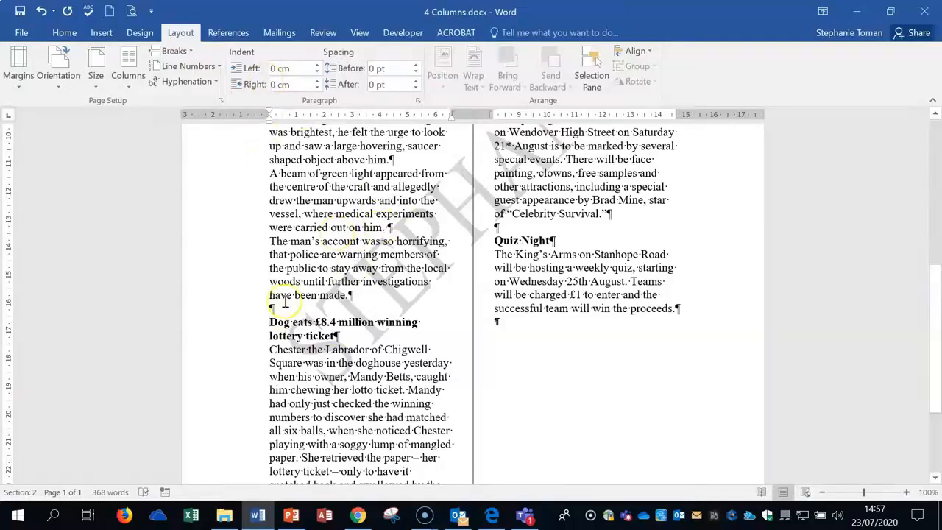
{"action": "left_click", "coordinate": [176, 51]}
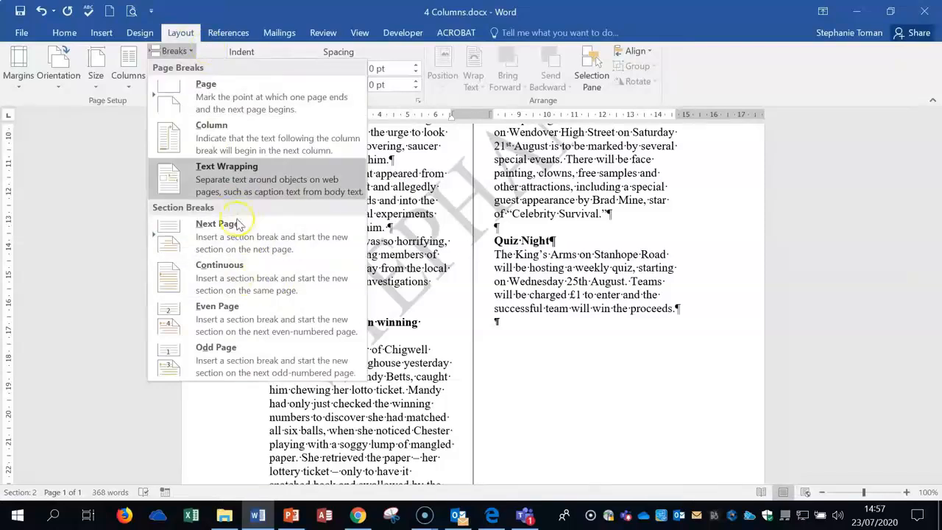
{"action": "left_click", "coordinate": [212, 134]}
{"action": "scroll", "coordinate": [532, 273], "scroll_direction": "up", "scroll_amount": 3}
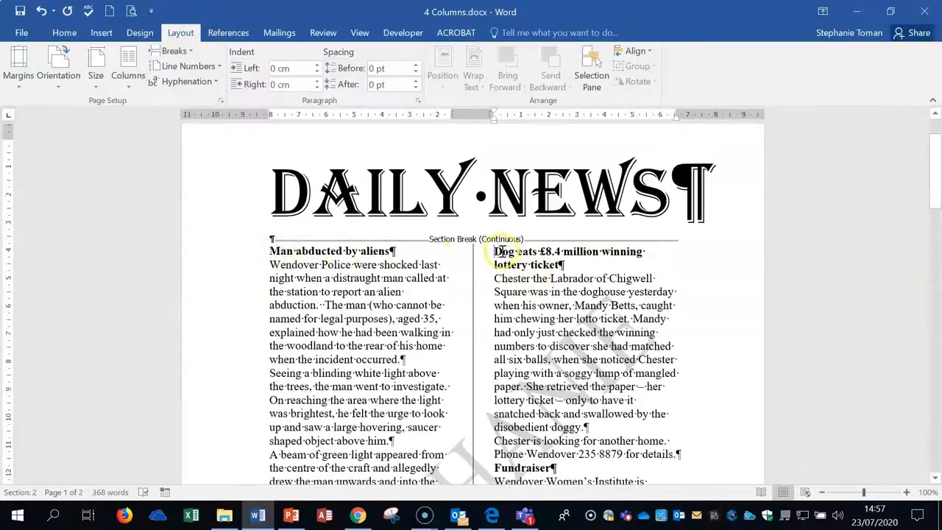
Check the column break at the end of the first article and hide the formatting marks.
{"action": "scroll", "coordinate": [574, 287], "scroll_direction": "down", "scroll_amount": 8}
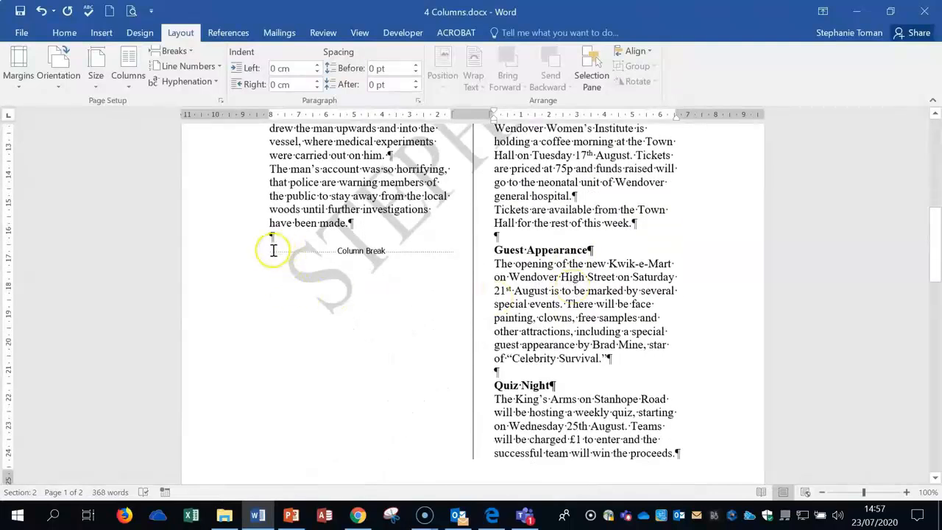
{"action": "left_click", "coordinate": [62, 37]}
{"action": "left_click", "coordinate": [411, 56]}
{"action": "scroll", "coordinate": [440, 346], "scroll_direction": "up", "scroll_amount": 7}
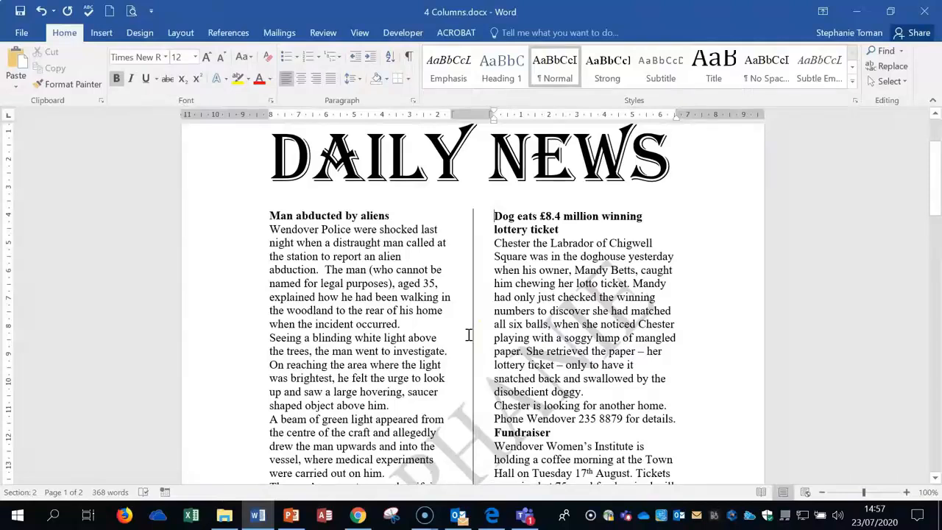
Undo all the column and paragraph edits back to the original single-column layout, and clear the text selection.
{"action": "left_click", "coordinate": [42, 11]}
{"action": "left_click", "coordinate": [42, 12]}
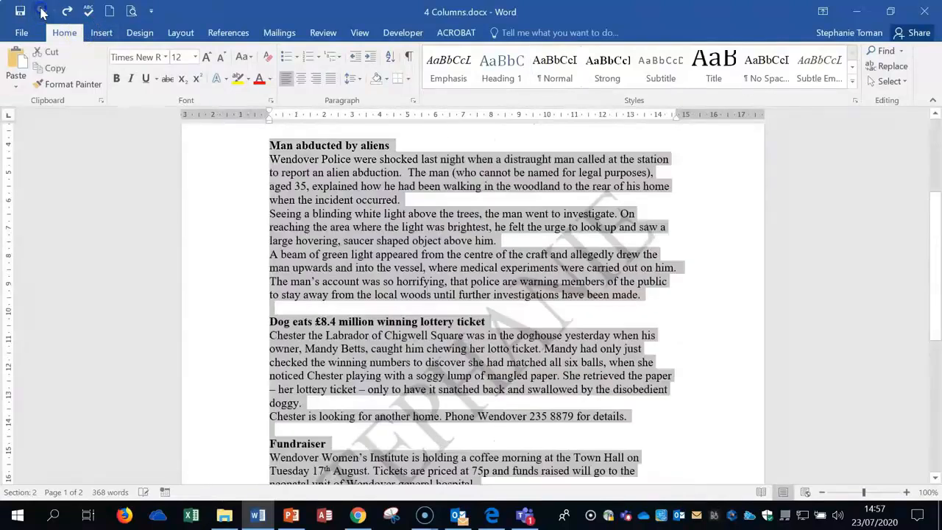
{"action": "left_click", "coordinate": [710, 314]}
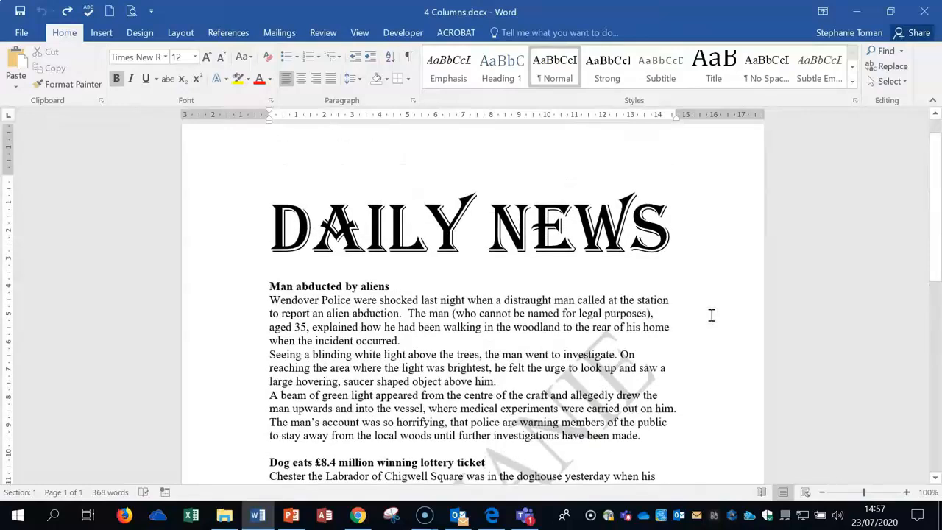
Format the text from "Man abducted by aliens" through the "Guest Appearance" article as two columns with a line between.
{"action": "scroll", "coordinate": [711, 315], "scroll_direction": "down", "scroll_amount": 3}
{"action": "left_click_drag", "start_coordinate": [269, 181], "coordinate": [487, 428]}
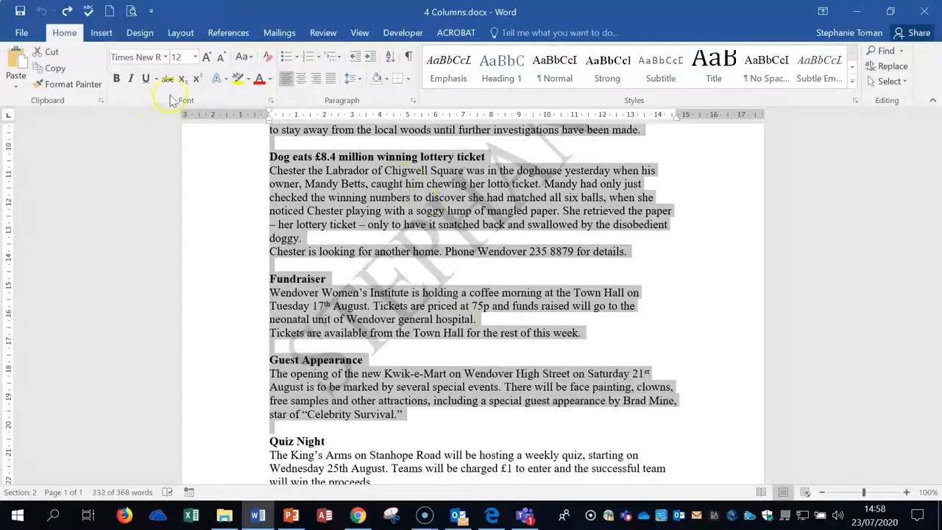
{"action": "left_click", "coordinate": [180, 32]}
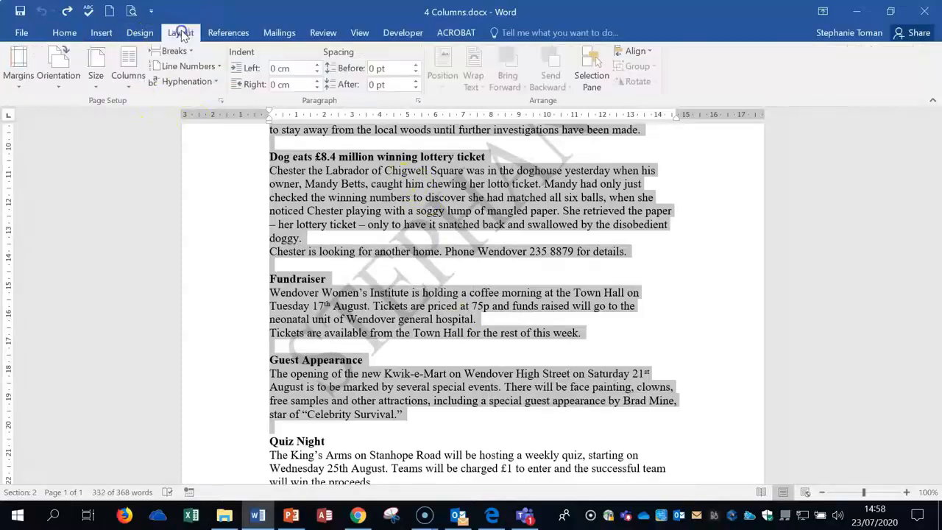
{"action": "left_click", "coordinate": [128, 85]}
{"action": "left_click", "coordinate": [149, 248]}
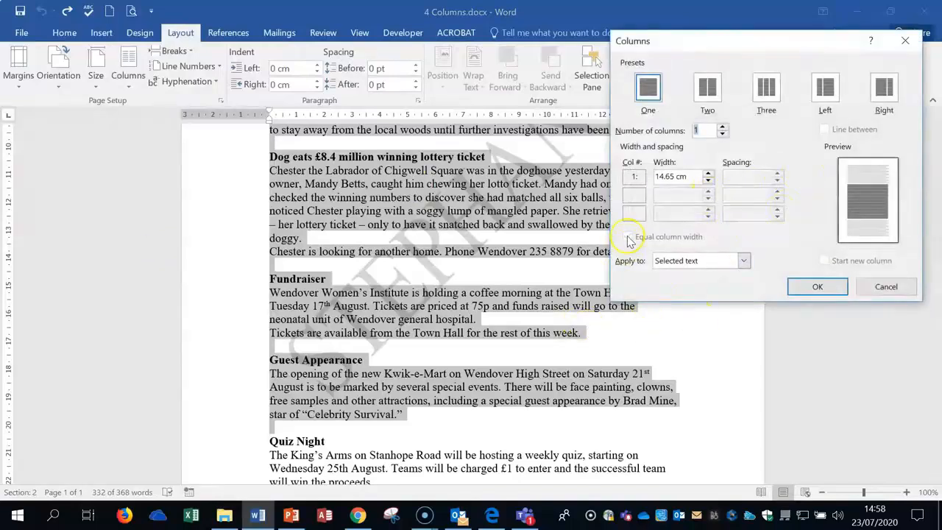
{"action": "left_click", "coordinate": [707, 89]}
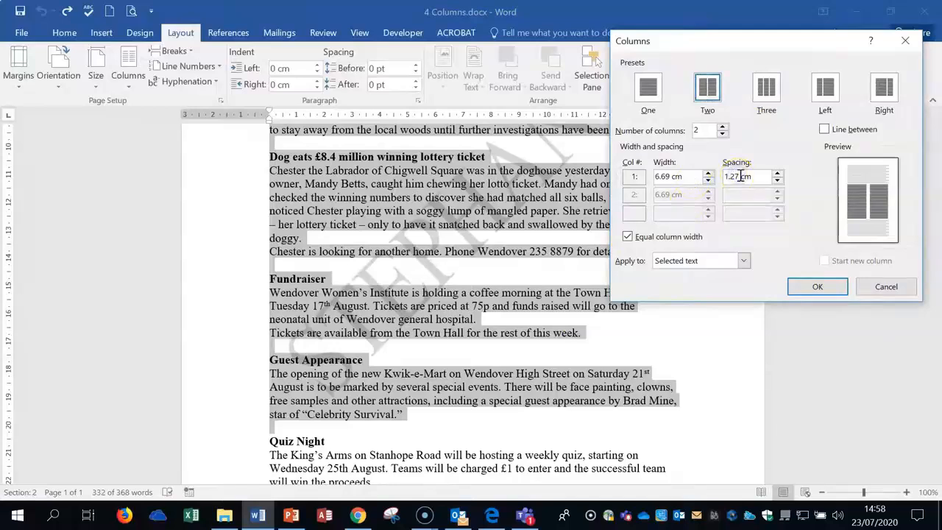
{"action": "double_click", "coordinate": [738, 177]}
{"action": "left_click", "coordinate": [839, 129]}
{"action": "left_click", "coordinate": [818, 287]}
{"action": "left_click", "coordinate": [722, 301]}
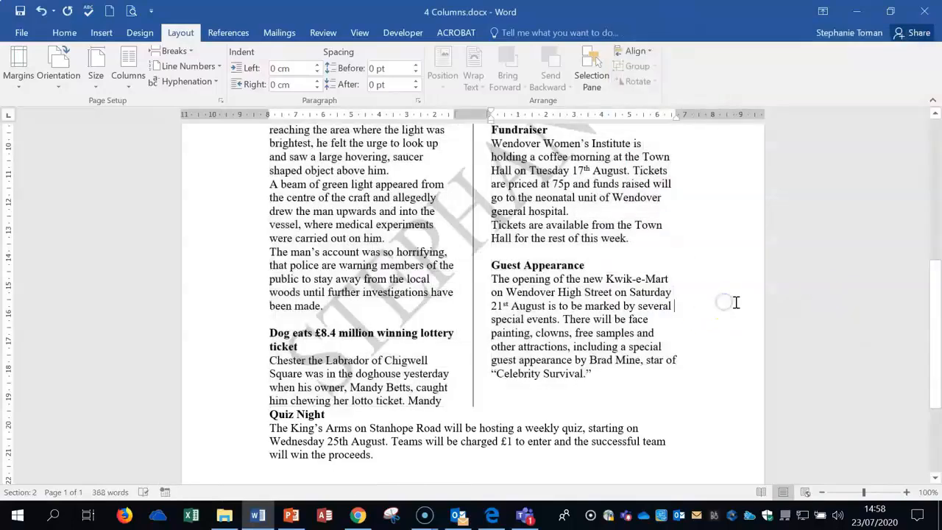
Insert a column break before the heading "Dog eats £8.4 million winning lottery ticket" in the two-column section.
{"action": "scroll", "coordinate": [736, 303], "scroll_direction": "up", "scroll_amount": 3}
{"action": "scroll", "coordinate": [736, 301], "scroll_direction": "up", "scroll_amount": 4}
{"action": "scroll", "coordinate": [736, 302], "scroll_direction": "down", "scroll_amount": 10}
{"action": "left_click", "coordinate": [445, 324]}
{"action": "left_click", "coordinate": [674, 299]}
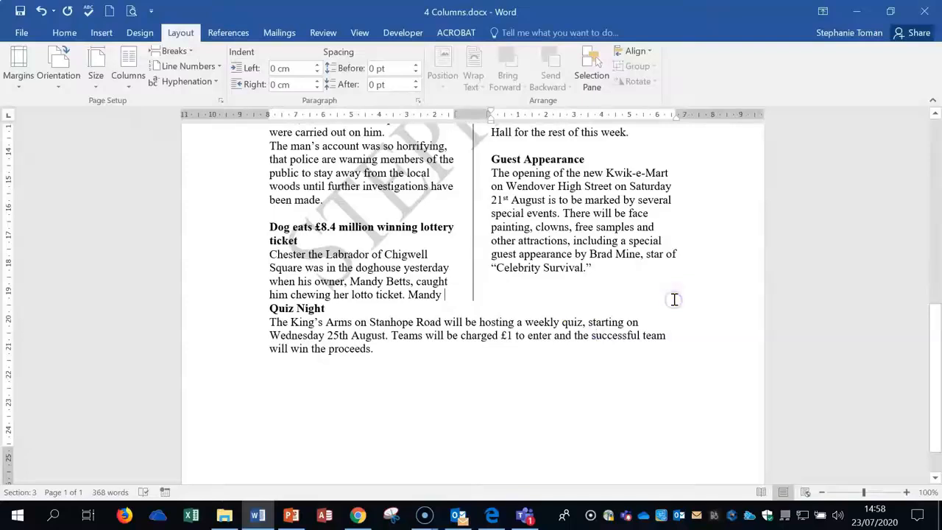
{"action": "left_click", "coordinate": [271, 226]}
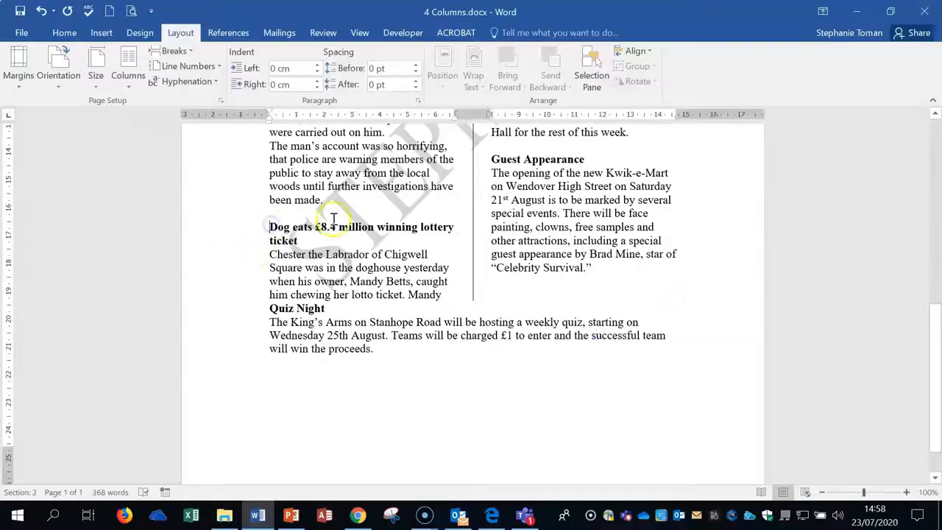
{"action": "left_click", "coordinate": [173, 50]}
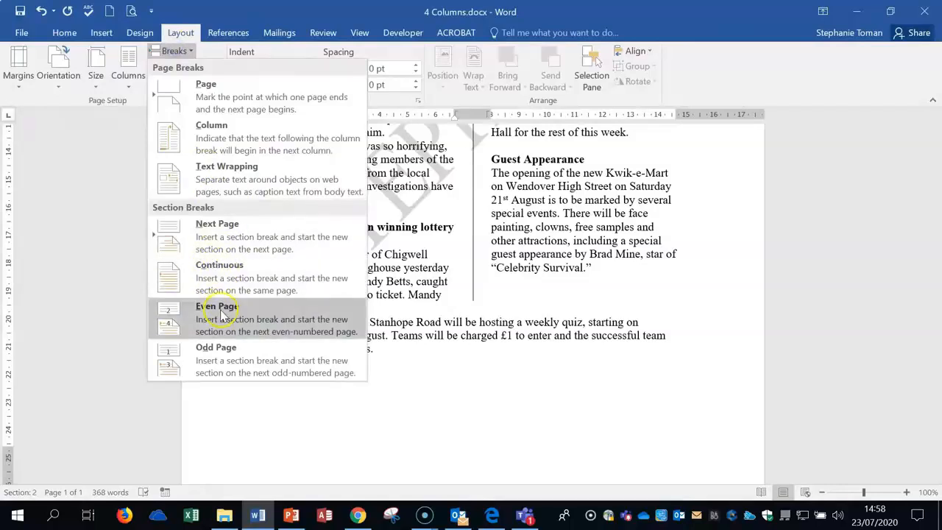
{"action": "left_click", "coordinate": [223, 152]}
{"action": "scroll", "coordinate": [689, 332], "scroll_direction": "up", "scroll_amount": 2}
{"action": "scroll", "coordinate": [687, 361], "scroll_direction": "down", "scroll_amount": 8}
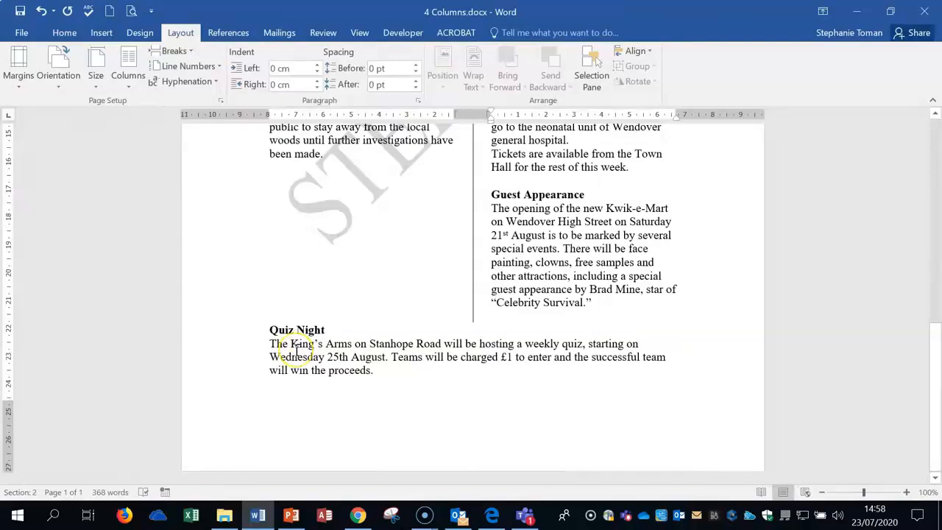
{"action": "left_click", "coordinate": [684, 252]}
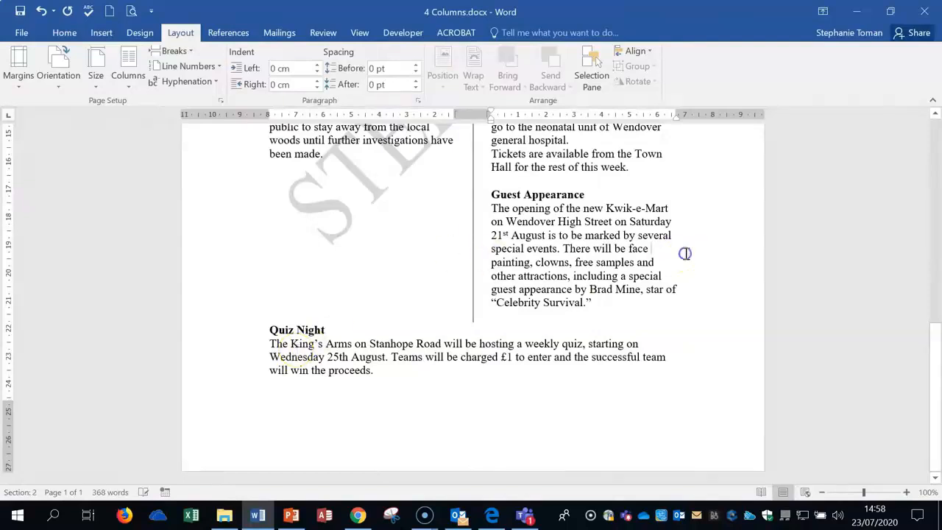
Close 4 Columns.docx without saving the changes and open 5 Watermark.docx from the 4 Document Setup folder.
{"action": "left_click", "coordinate": [927, 11]}
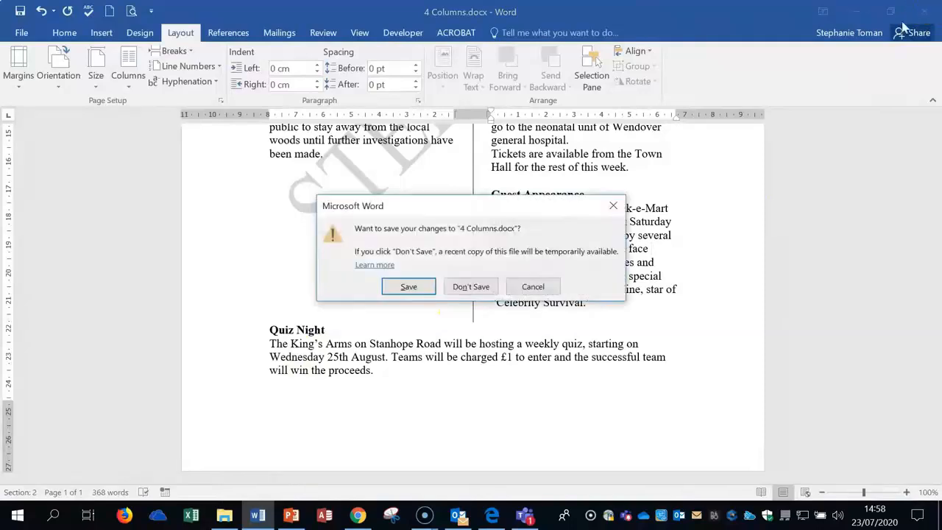
{"action": "left_click", "coordinate": [469, 288]}
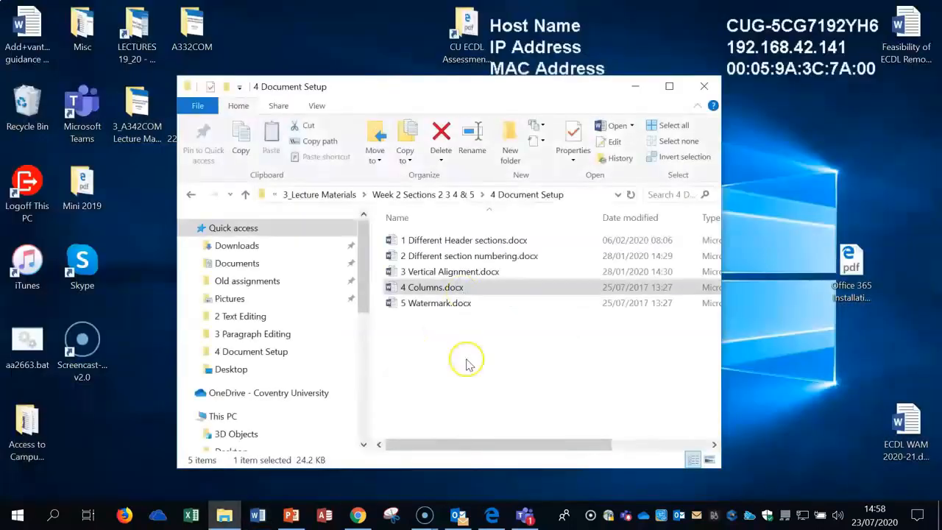
{"action": "double_click", "coordinate": [440, 307]}
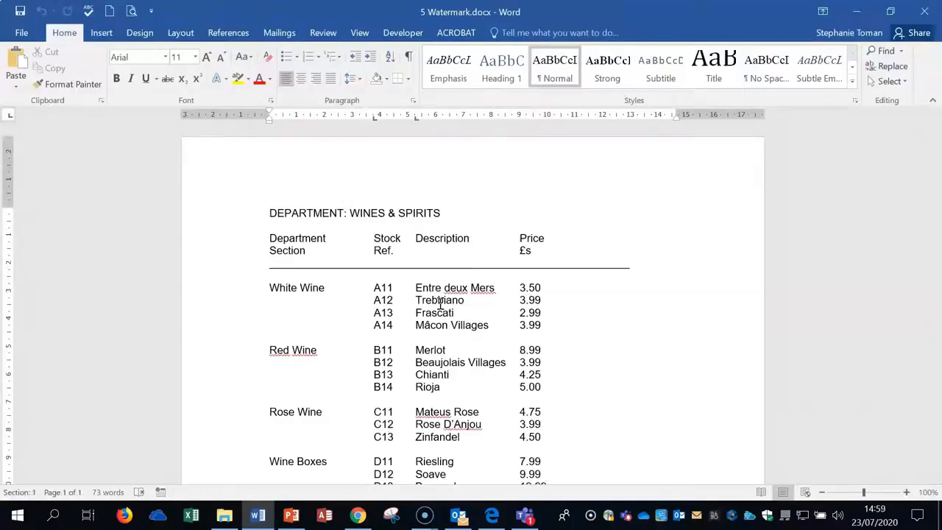
{"action": "left_click", "coordinate": [658, 376]}
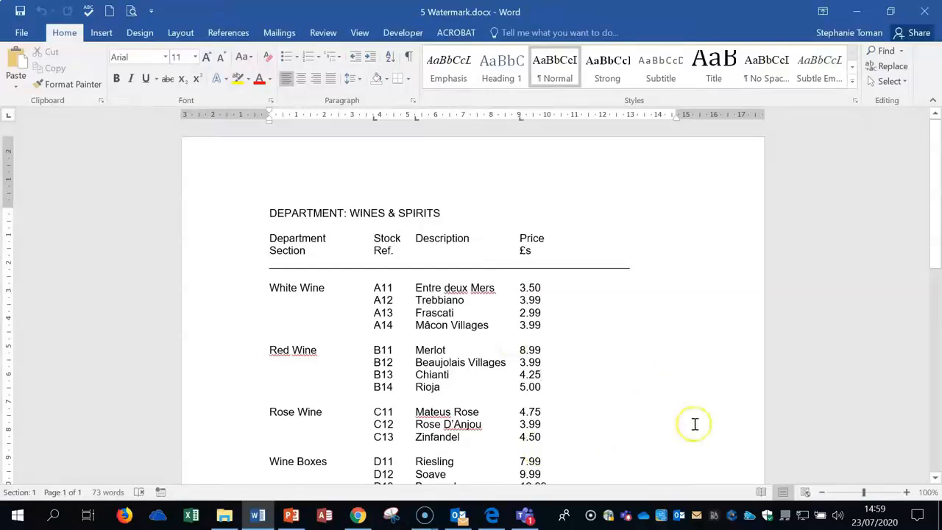
Set up a custom text watermark for the wine list with the wording DO NOT COPY.
{"action": "left_click", "coordinate": [178, 34]}
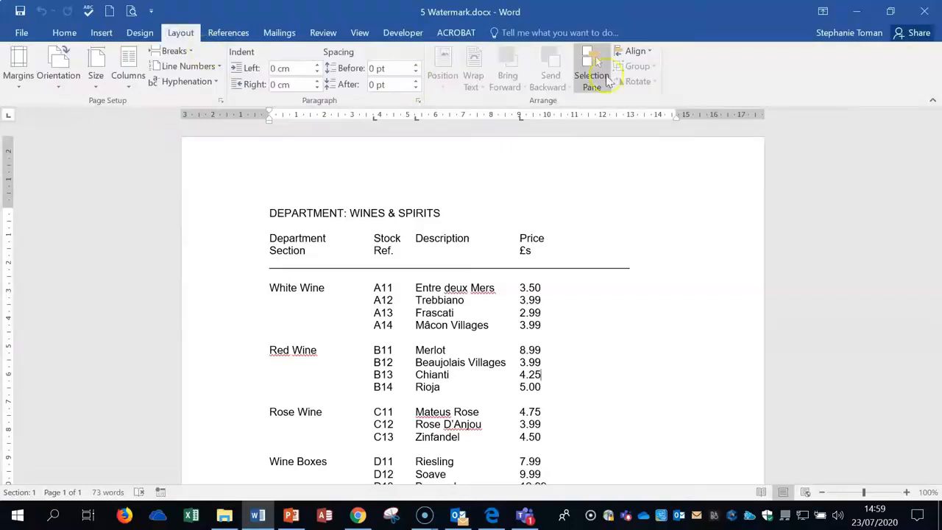
{"action": "left_click", "coordinate": [144, 32]}
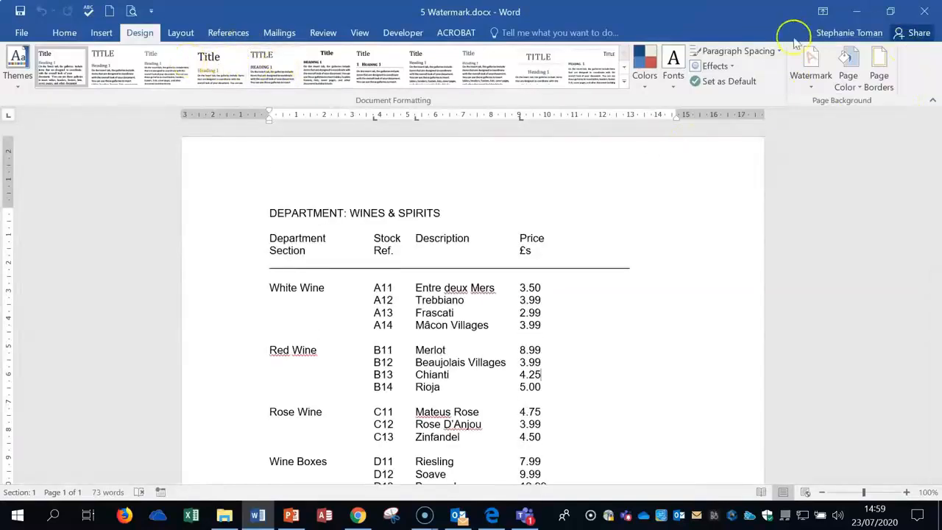
{"action": "left_click", "coordinate": [180, 33]}
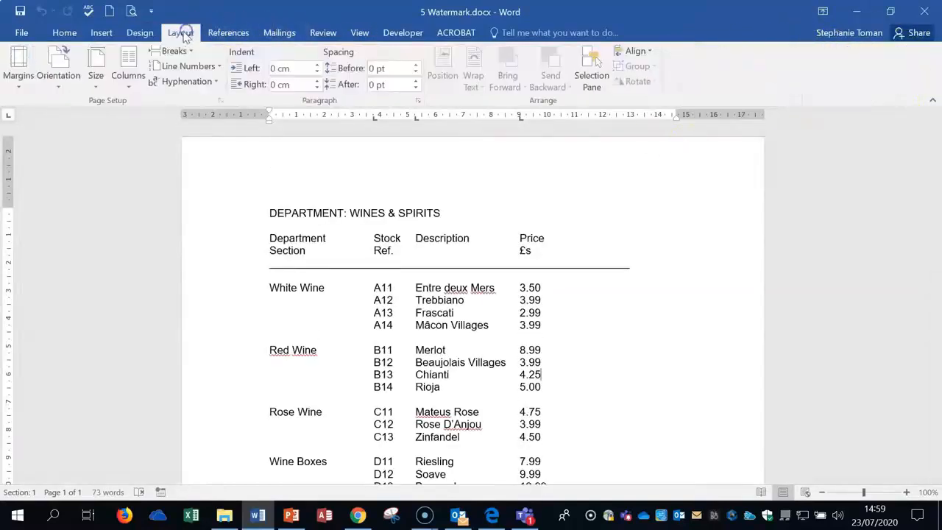
{"action": "left_click", "coordinate": [131, 34]}
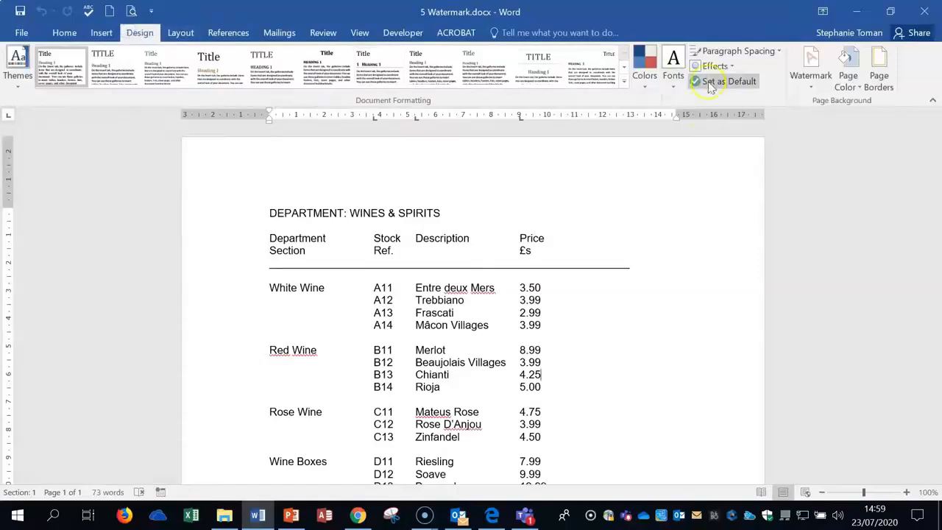
{"action": "left_click", "coordinate": [810, 88]}
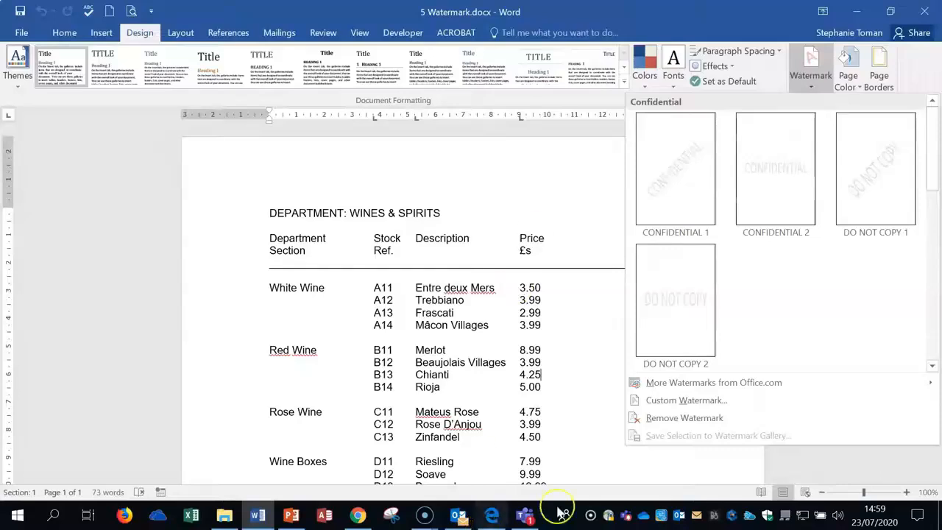
{"action": "left_click", "coordinate": [678, 402]}
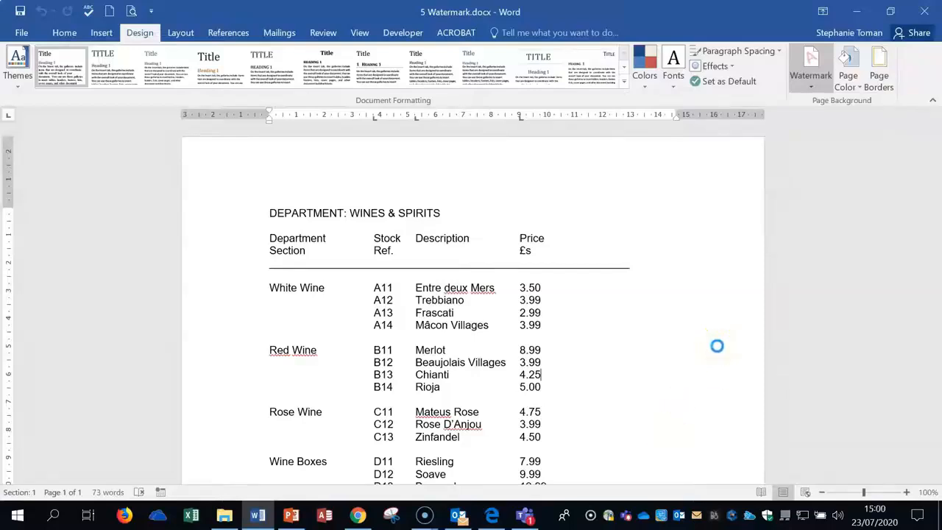
{"action": "left_click_drag", "start_coordinate": [477, 127], "coordinate": [690, 171]}
{"action": "left_click", "coordinate": [559, 264]}
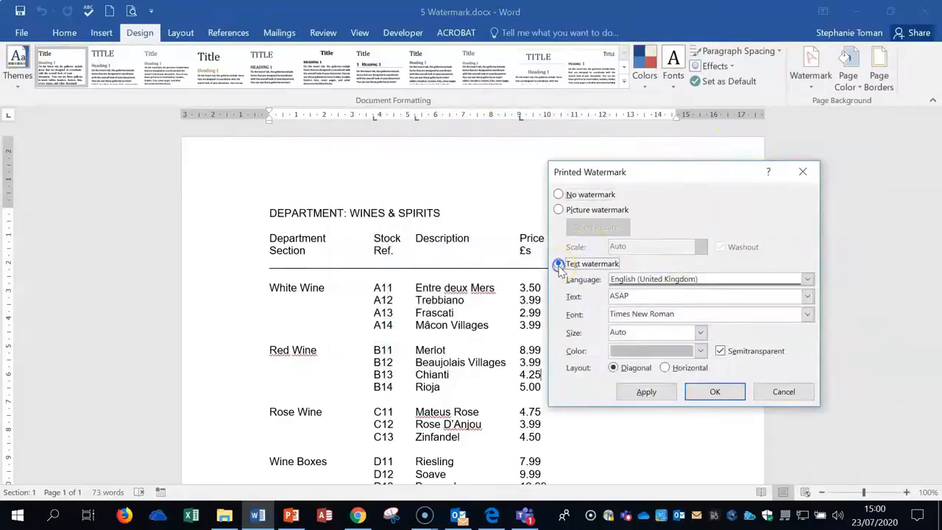
{"action": "left_click", "coordinate": [808, 297]}
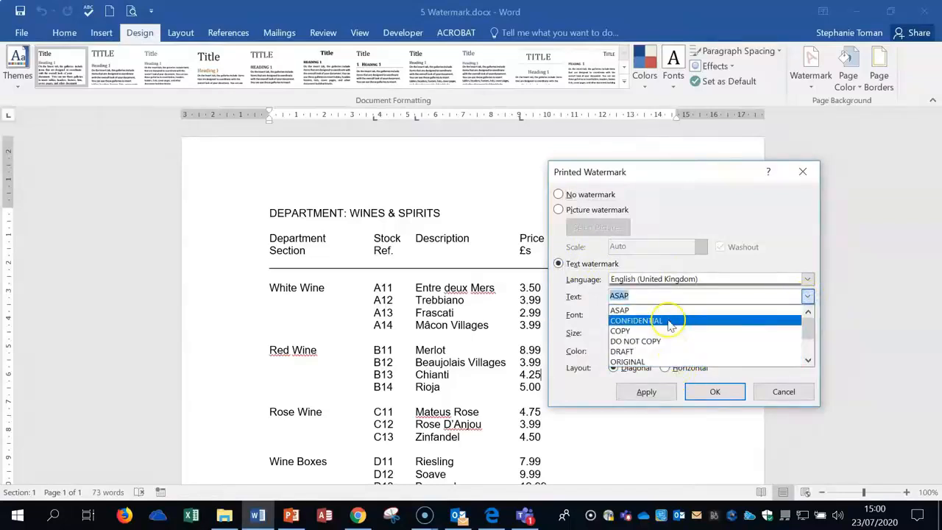
{"action": "left_click", "coordinate": [662, 342]}
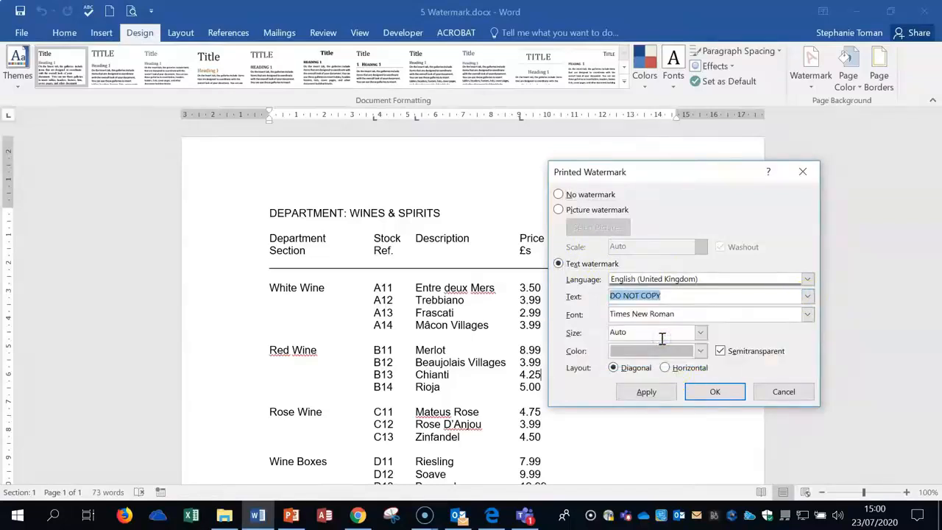
Make the watermark red with a horizontal layout, and apply it to the document.
{"action": "left_click", "coordinate": [700, 351]}
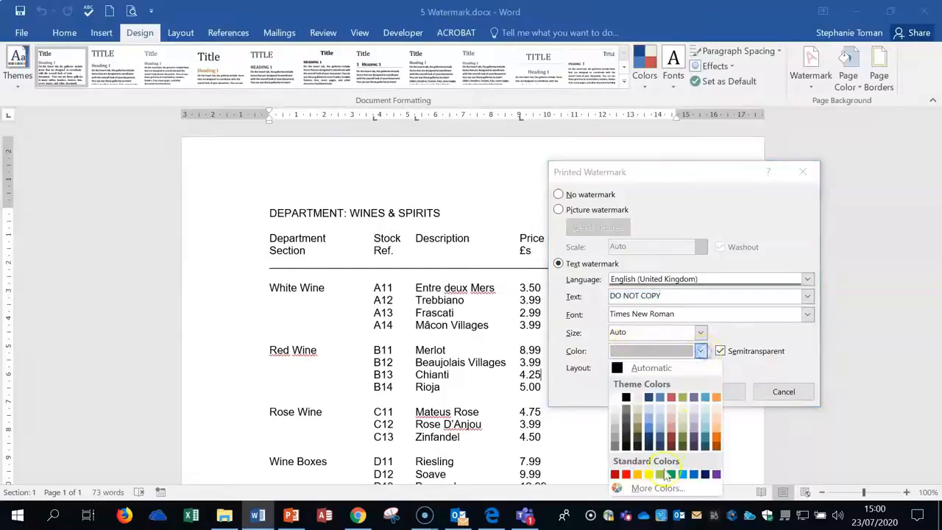
{"action": "left_click", "coordinate": [626, 474]}
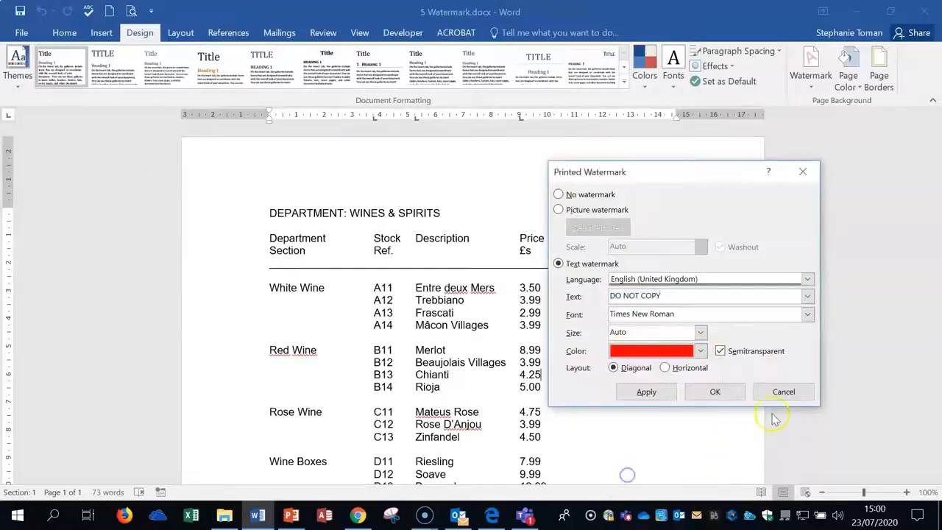
{"action": "left_click", "coordinate": [667, 368]}
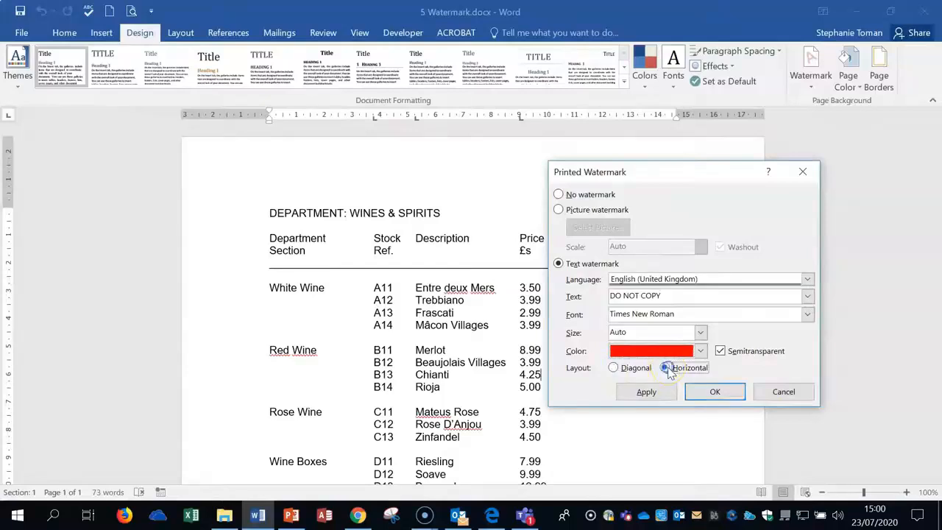
{"action": "left_click", "coordinate": [652, 393]}
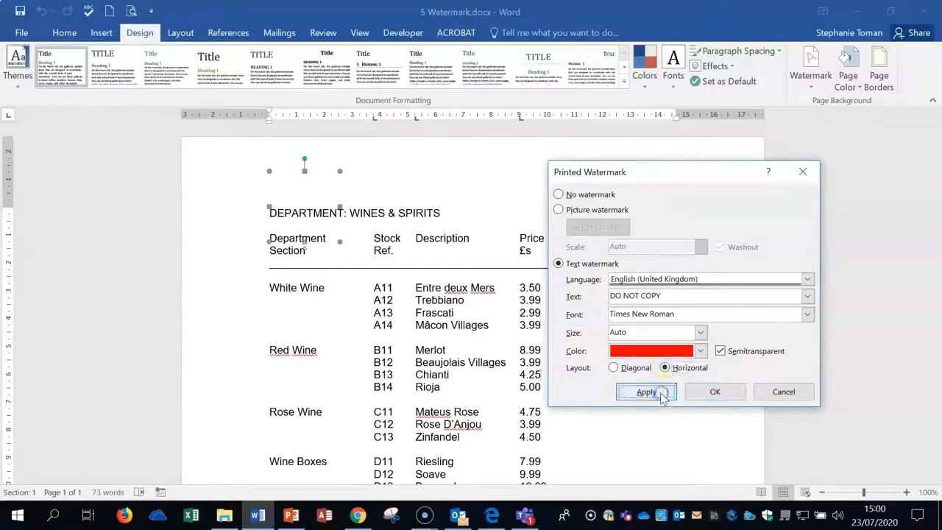
{"action": "left_click", "coordinate": [783, 390]}
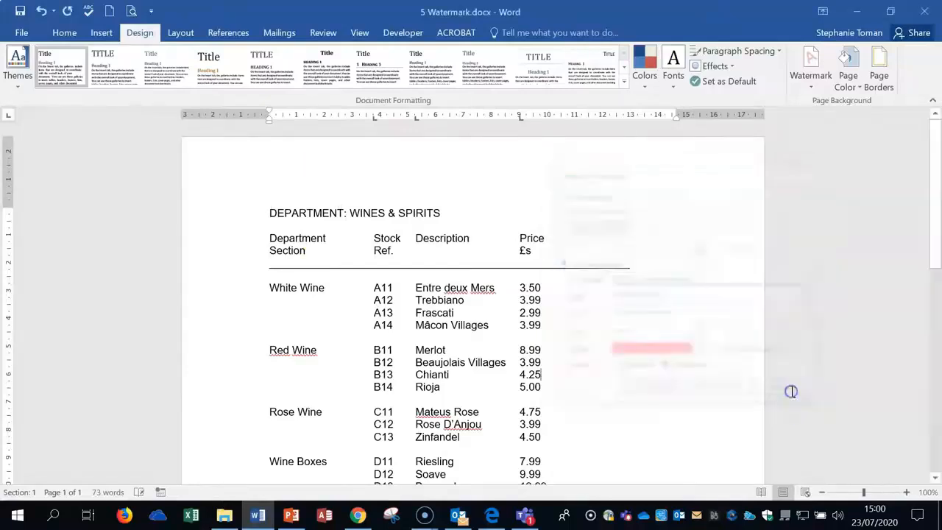
Add a page break after the last Wine Boxes row and check the watermark on both pages.
{"action": "scroll", "coordinate": [684, 357], "scroll_direction": "down", "scroll_amount": 3}
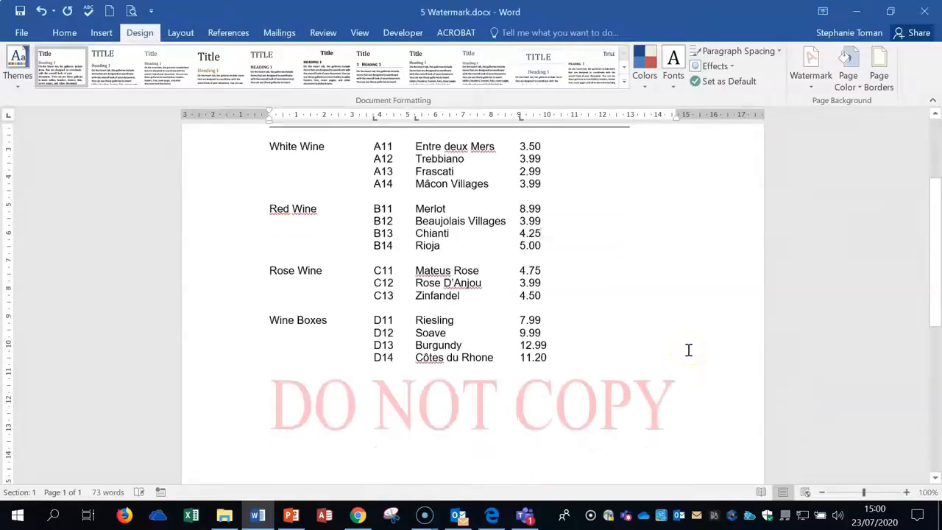
{"action": "scroll", "coordinate": [689, 350], "scroll_direction": "down", "scroll_amount": 3}
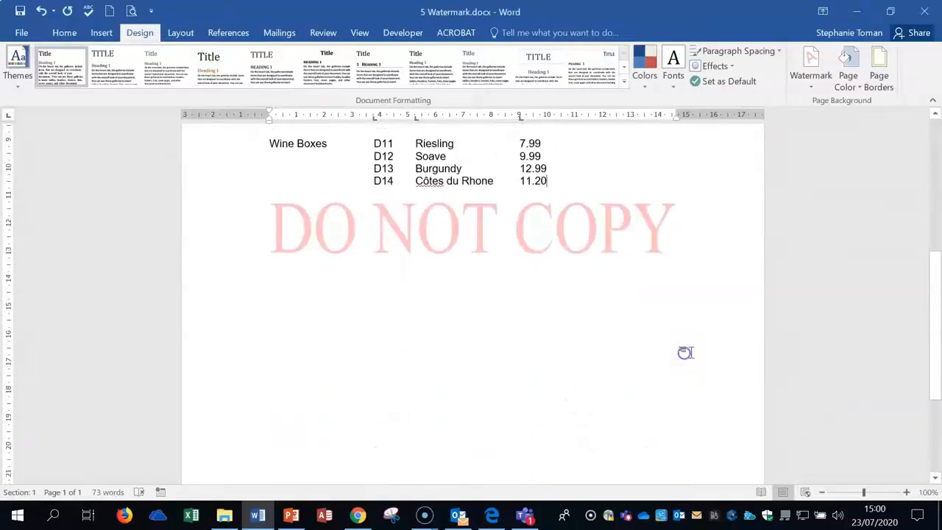
{"action": "key", "text": "ctrl+Return"}
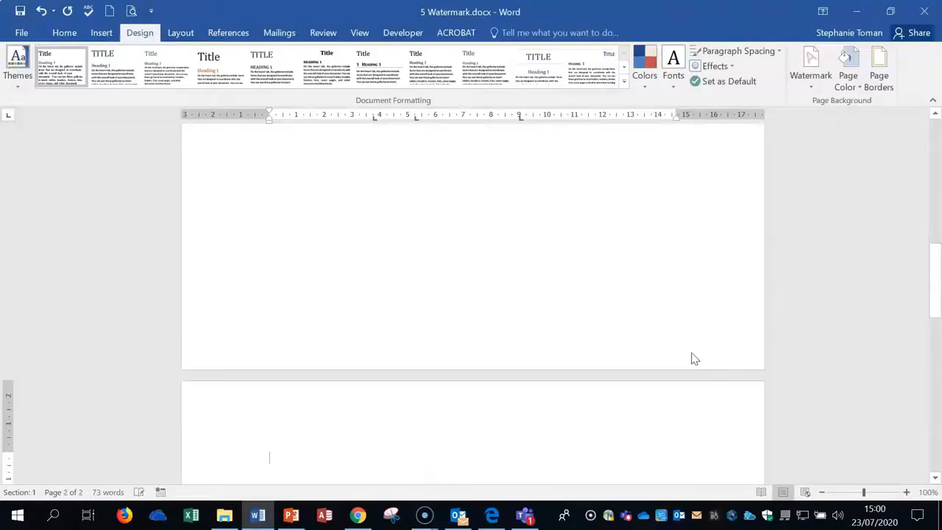
{"action": "scroll", "coordinate": [691, 352], "scroll_direction": "down", "scroll_amount": 8}
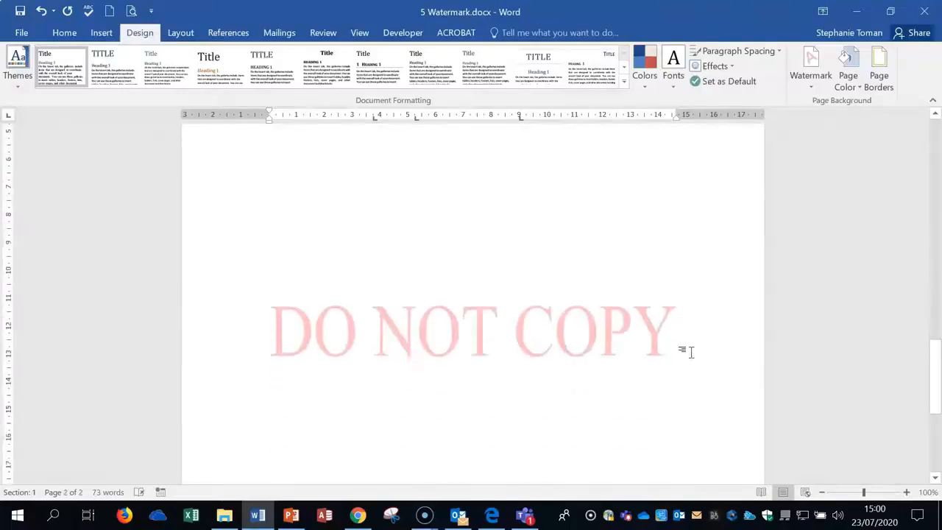
{"action": "scroll", "coordinate": [690, 352], "scroll_direction": "up", "scroll_amount": 10}
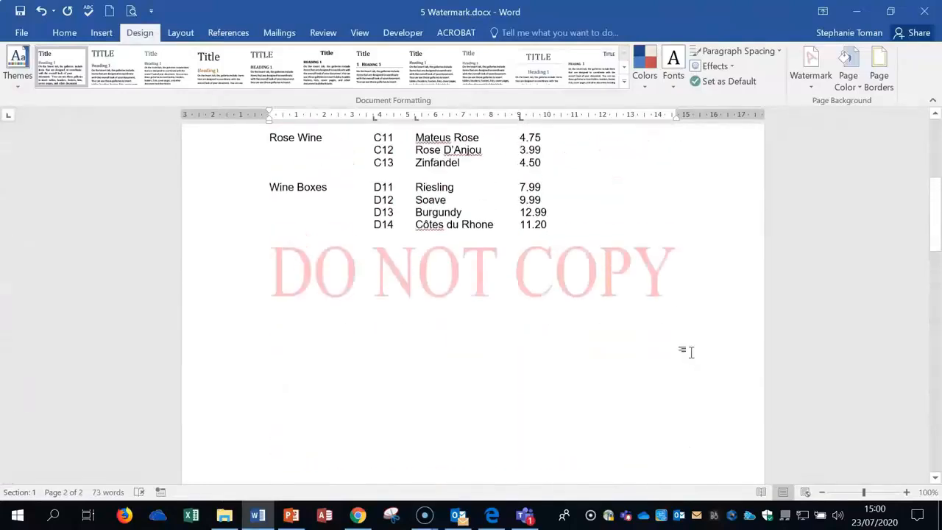
{"action": "scroll", "coordinate": [691, 352], "scroll_direction": "up", "scroll_amount": 6}
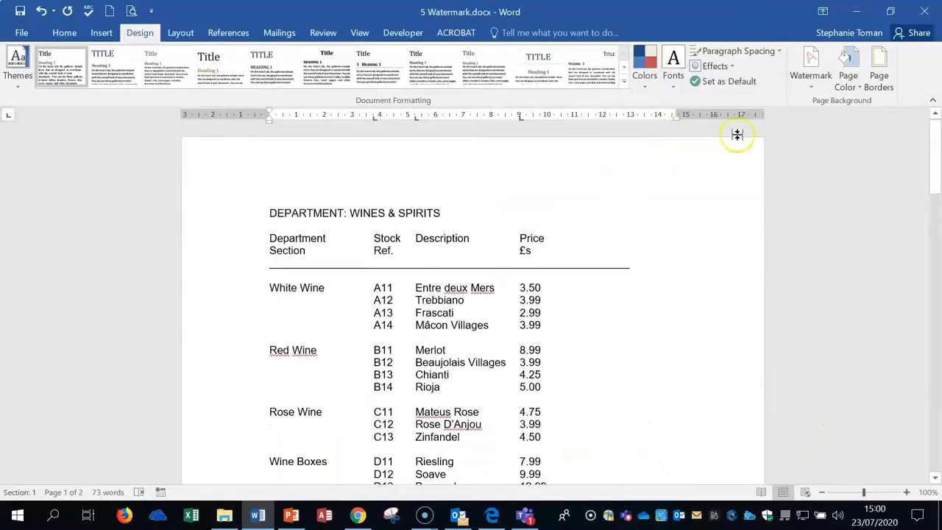
Replace the custom watermark's text with the person's first name followed by "- Director", and check it on the page.
{"action": "left_click", "coordinate": [823, 85]}
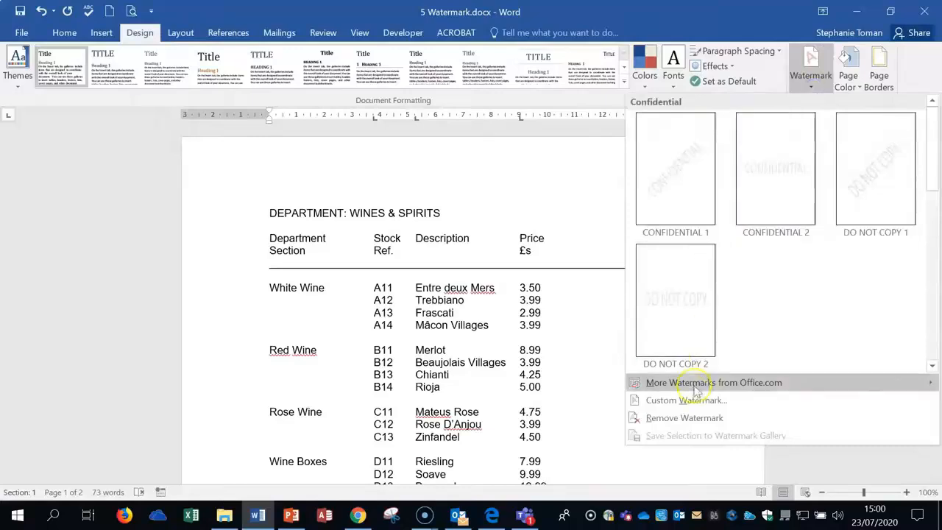
{"action": "left_click", "coordinate": [690, 399]}
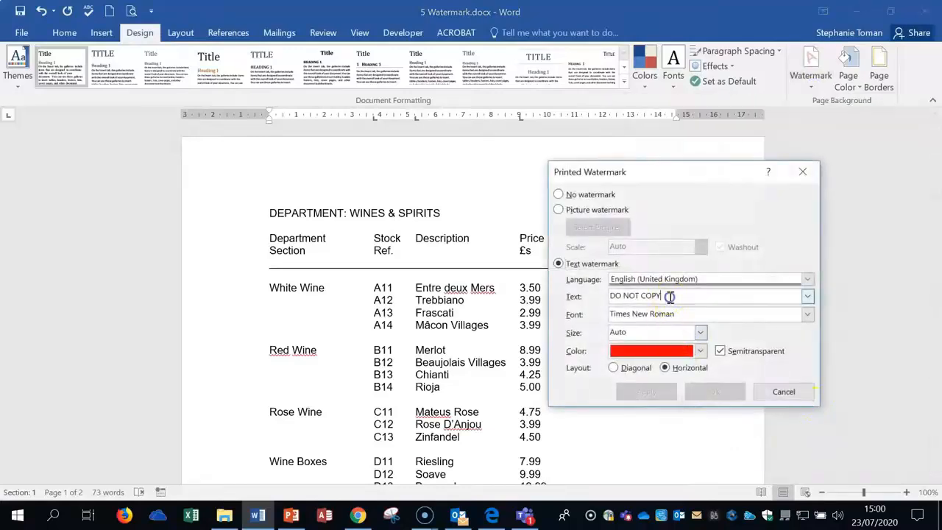
{"action": "left_click_drag", "start_coordinate": [669, 296], "coordinate": [597, 297]}
{"action": "type", "text": "Stephanie Director"}
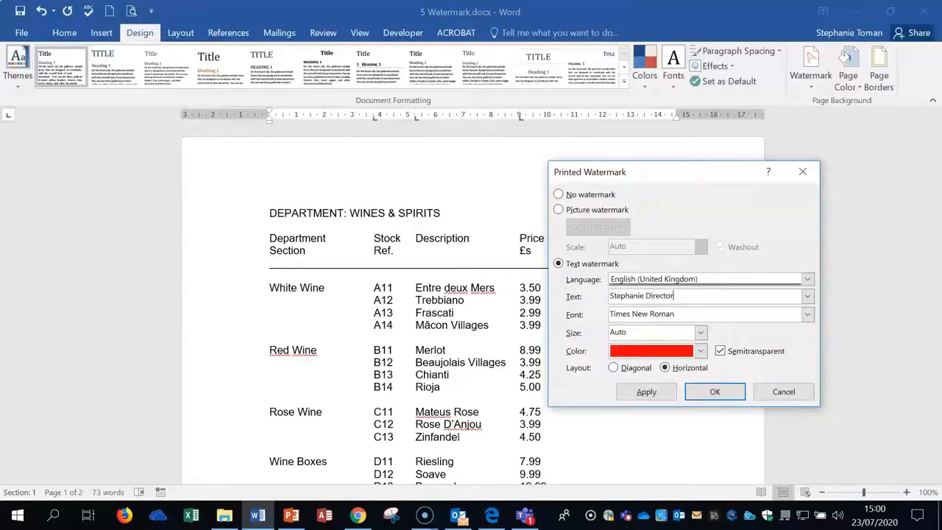
{"action": "left_click", "coordinate": [641, 295]}
{"action": "type", "text": "-"}
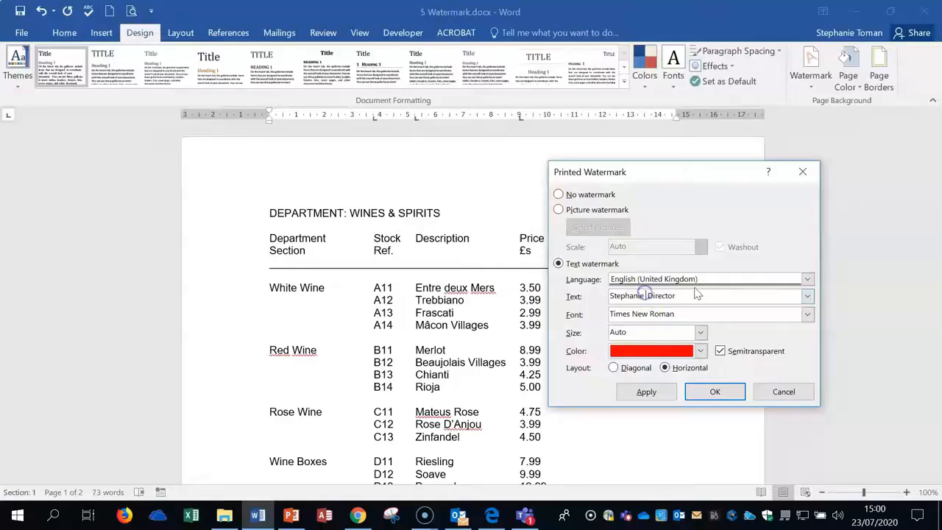
{"action": "left_click", "coordinate": [714, 391]}
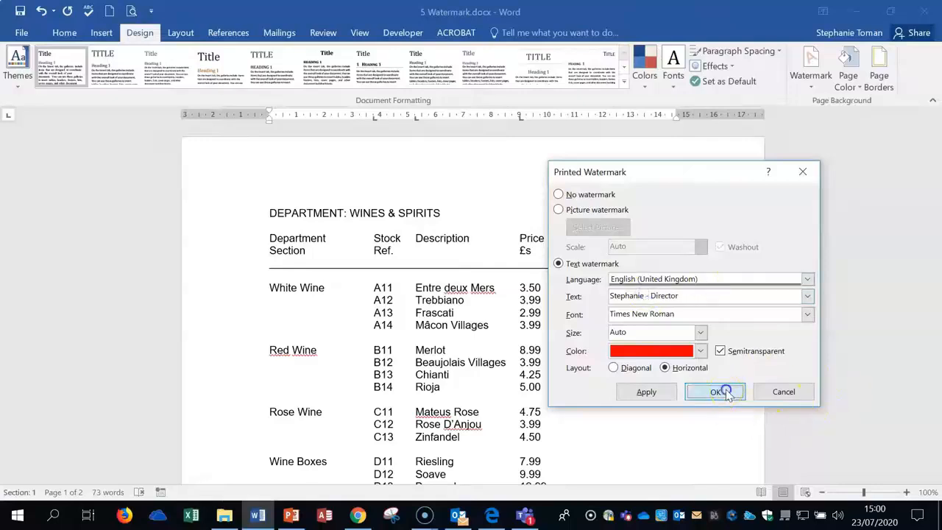
{"action": "scroll", "coordinate": [726, 390], "scroll_direction": "down", "scroll_amount": 3}
{"action": "scroll", "coordinate": [726, 389], "scroll_direction": "down", "scroll_amount": 3}
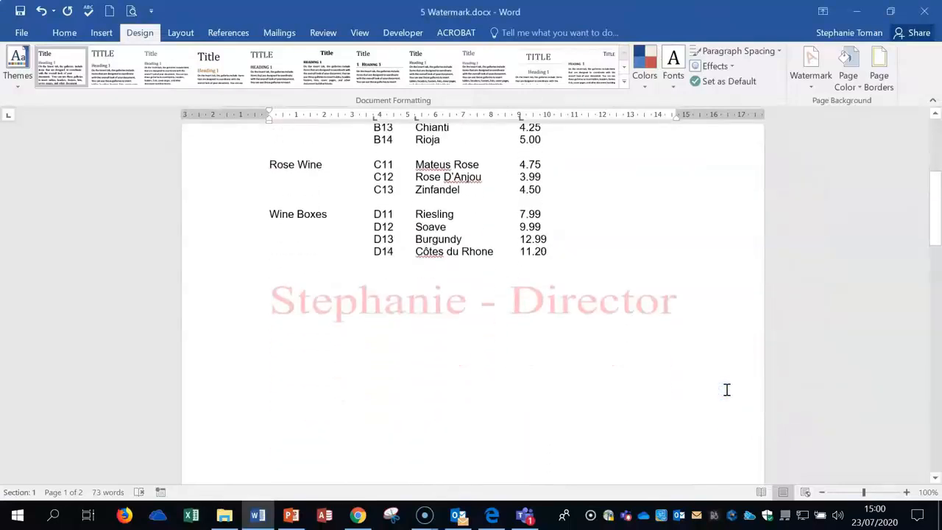
Draw a smiley face shape about 9.37 cm high and 8.17 cm wide in the header area of the first page.
{"action": "scroll", "coordinate": [726, 390], "scroll_direction": "up", "scroll_amount": 5}
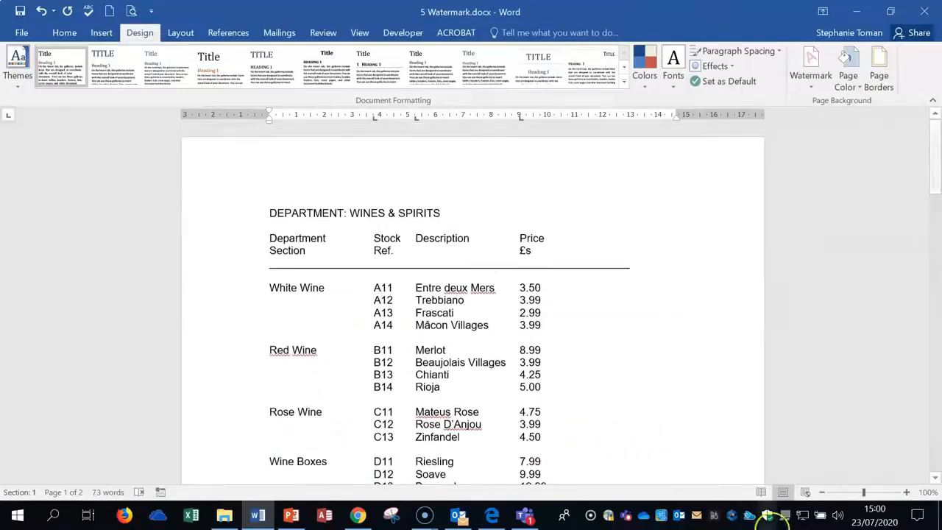
{"action": "double_click", "coordinate": [423, 160]}
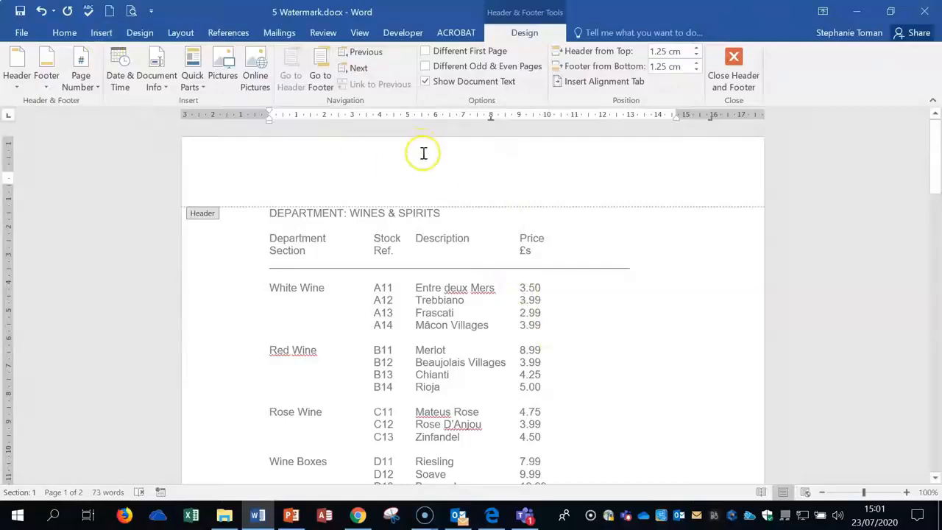
{"action": "left_click", "coordinate": [100, 32]}
{"action": "left_click", "coordinate": [186, 74]}
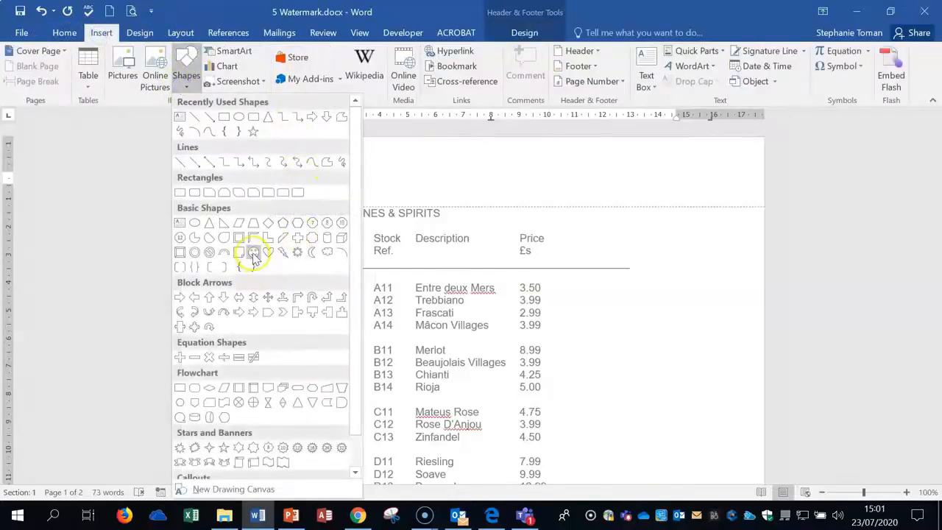
{"action": "left_click", "coordinate": [253, 253]}
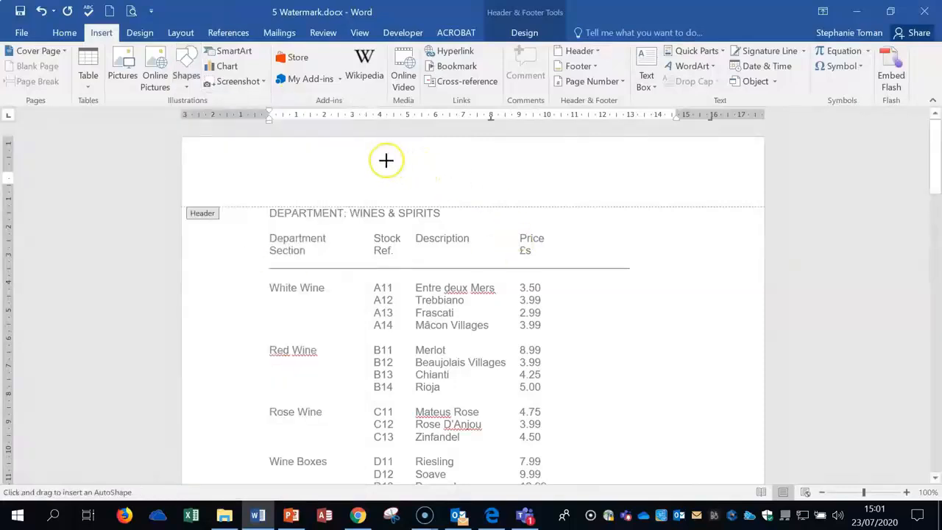
{"action": "left_click_drag", "start_coordinate": [378, 157], "coordinate": [605, 418]}
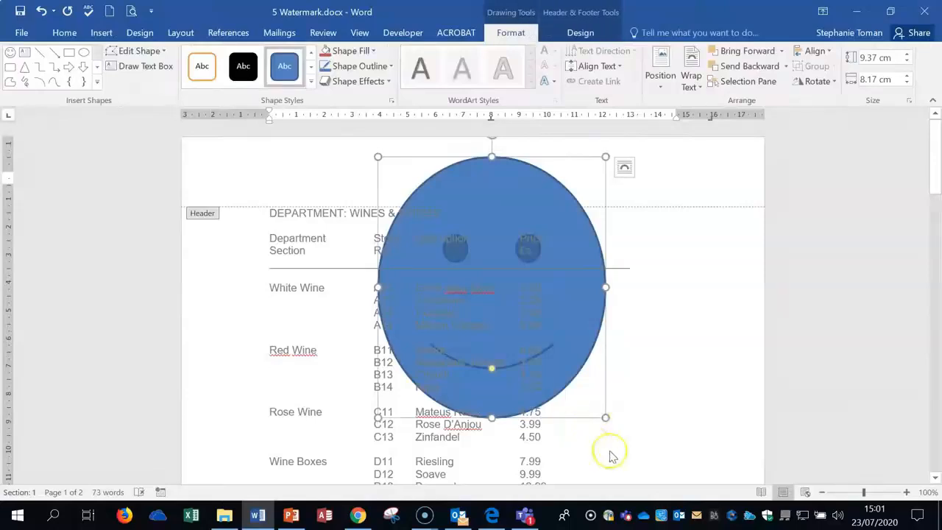
Apply an orange gradient theme style to the smiley face, return to the body text and check the shape behind the wine list.
{"action": "left_click", "coordinate": [310, 83]}
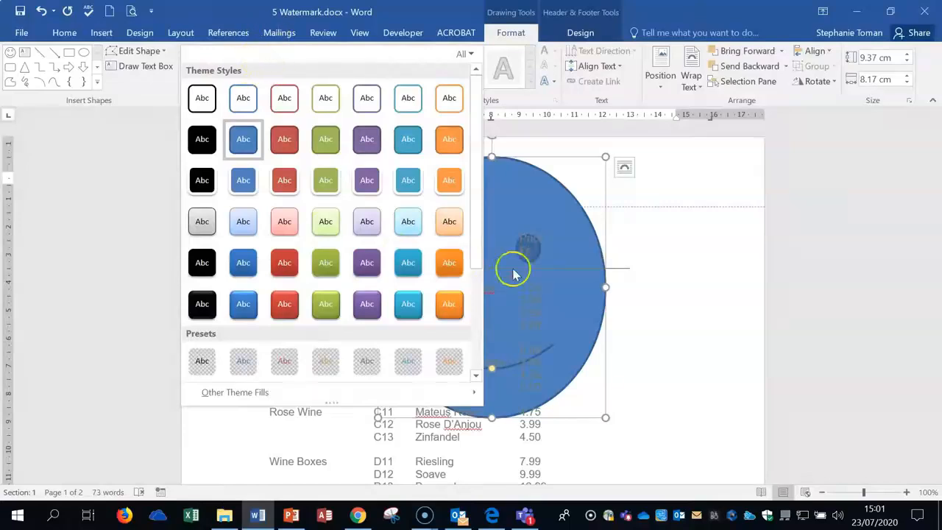
{"action": "left_click", "coordinate": [450, 259]}
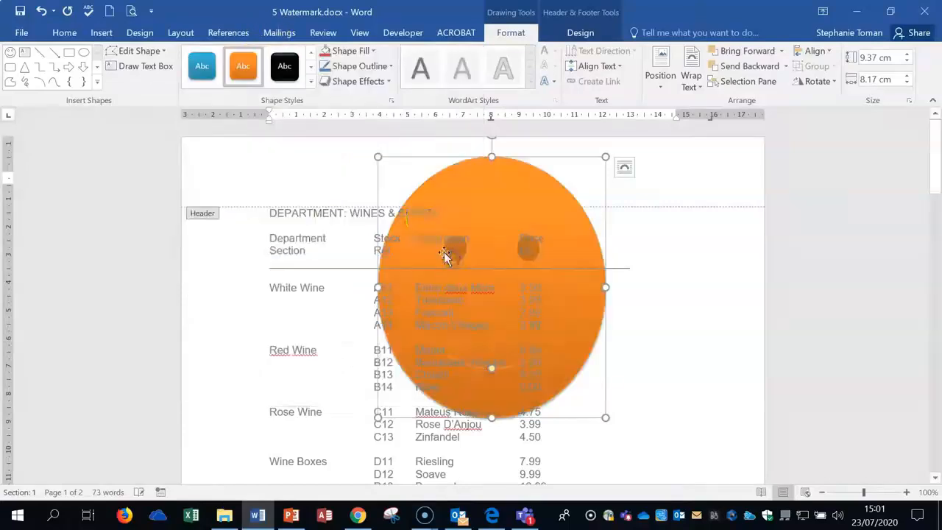
{"action": "double_click", "coordinate": [700, 325]}
{"action": "left_click", "coordinate": [704, 325]}
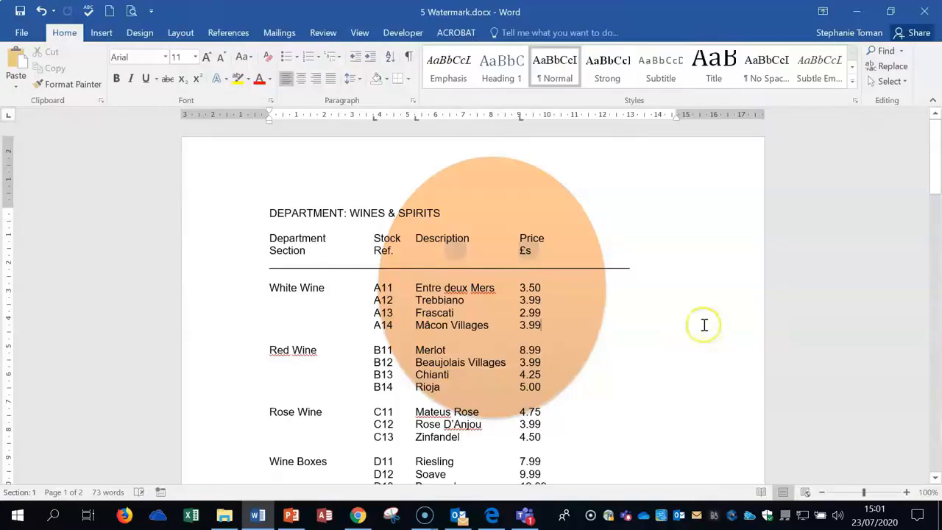
{"action": "scroll", "coordinate": [704, 325], "scroll_direction": "down", "scroll_amount": 3}
{"action": "scroll", "coordinate": [706, 325], "scroll_direction": "up", "scroll_amount": 3}
{"action": "left_click", "coordinate": [514, 203]}
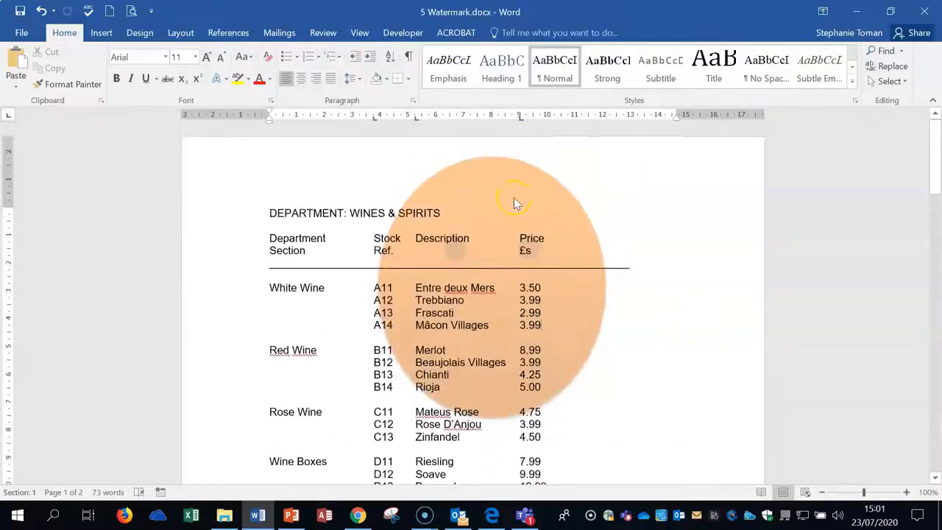
Enlarge the header's smiley face and move it lower behind the wine list, then return to the body and check the page.
{"action": "double_click", "coordinate": [513, 180]}
{"action": "left_click", "coordinate": [463, 332]}
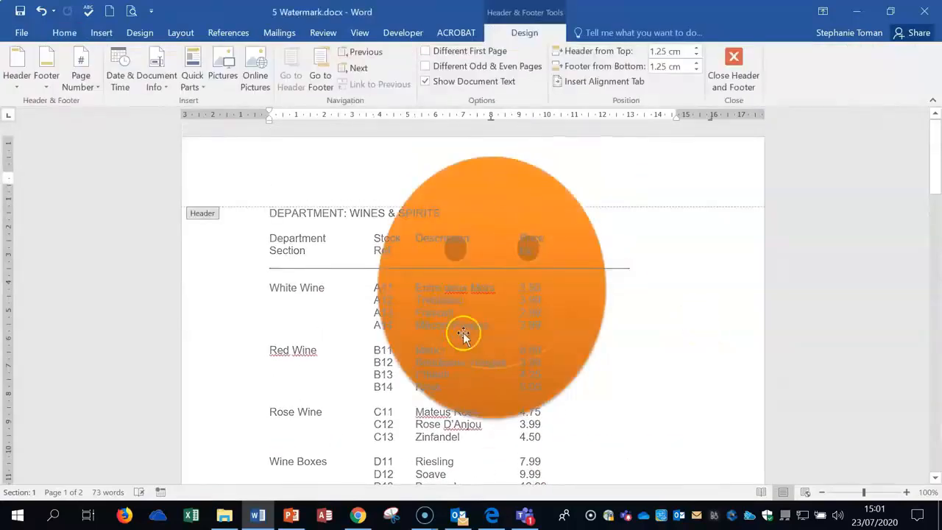
{"action": "left_click", "coordinate": [463, 184]}
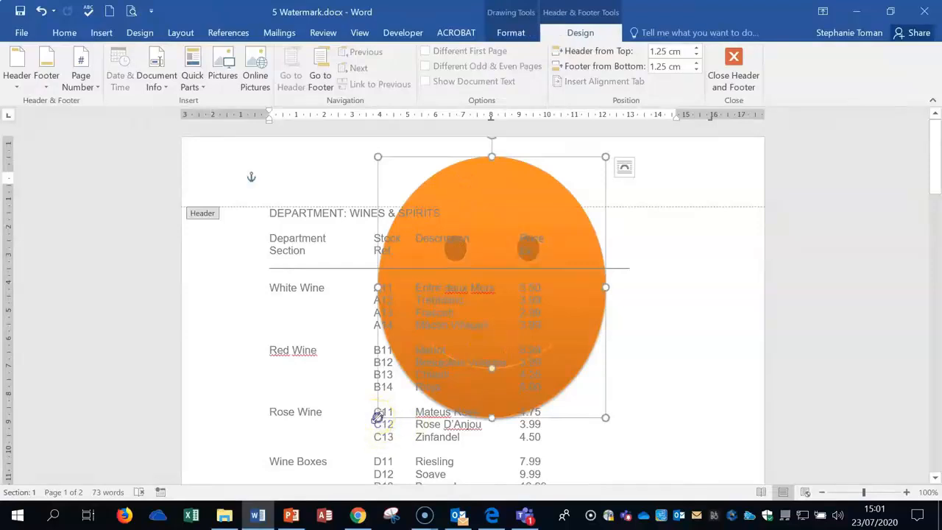
{"action": "left_click_drag", "start_coordinate": [377, 417], "coordinate": [247, 468]}
{"action": "left_click_drag", "start_coordinate": [453, 346], "coordinate": [505, 395]}
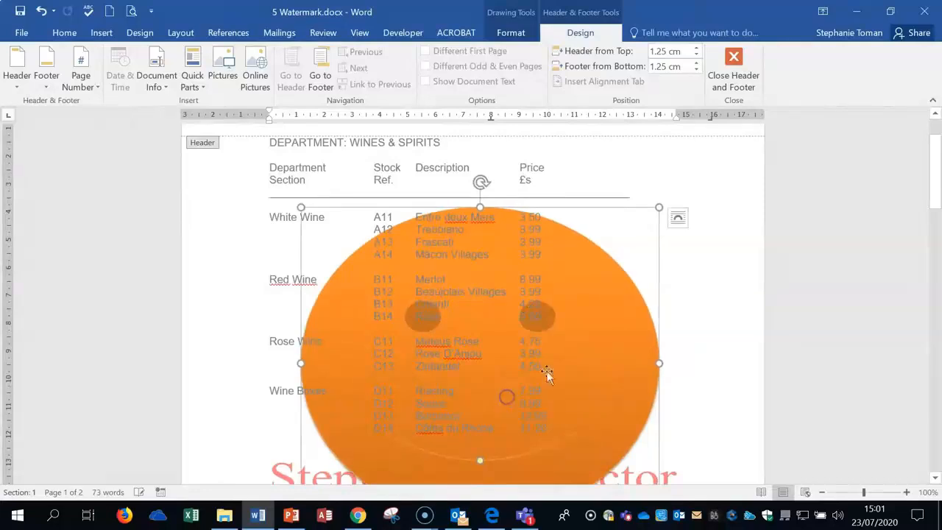
{"action": "double_click", "coordinate": [657, 177]}
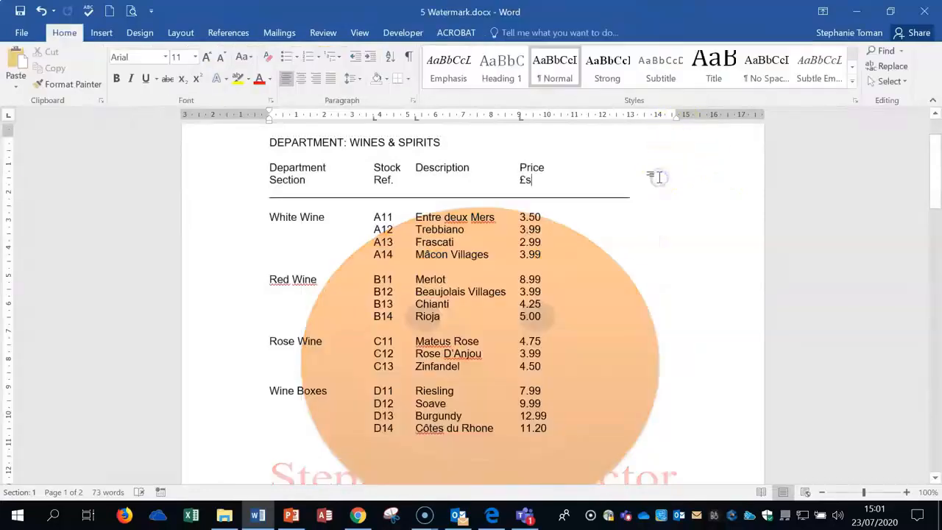
{"action": "scroll", "coordinate": [660, 176], "scroll_direction": "down", "scroll_amount": 5}
{"action": "scroll", "coordinate": [660, 180], "scroll_direction": "up", "scroll_amount": 7}
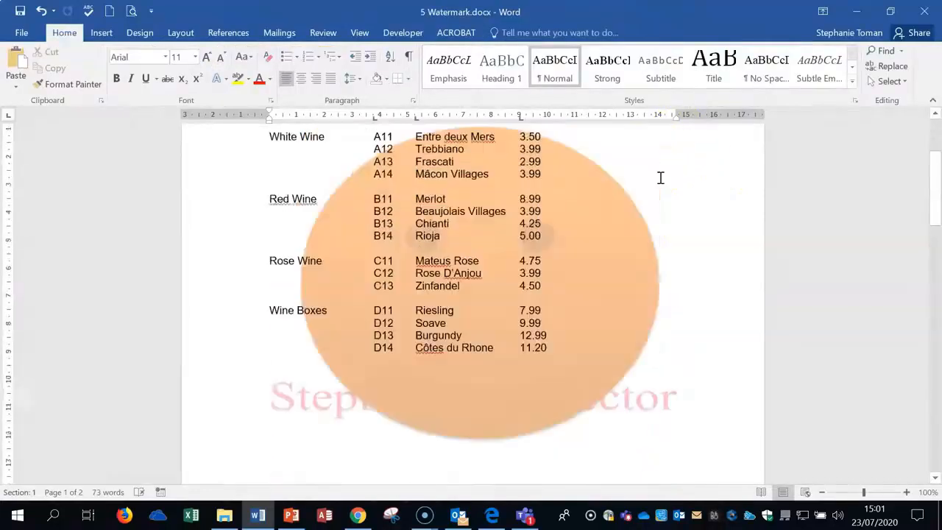
Delete the smiley face from the header and return to the body text.
{"action": "left_click", "coordinate": [526, 204]}
{"action": "double_click", "coordinate": [515, 181]}
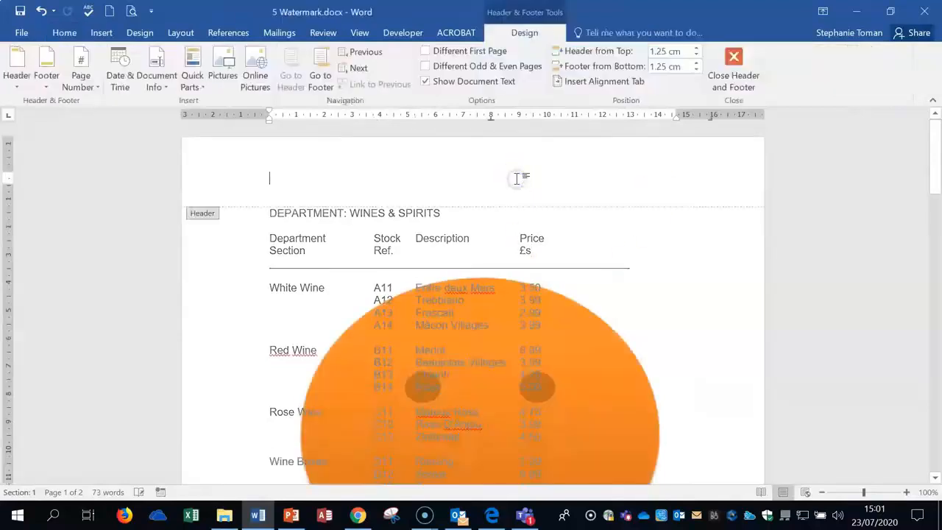
{"action": "left_click", "coordinate": [517, 292]}
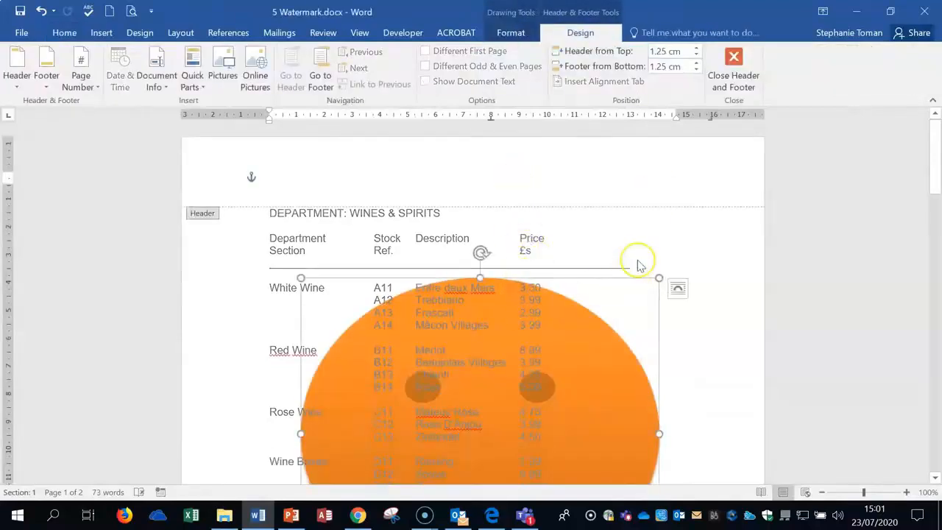
{"action": "key", "text": "Delete"}
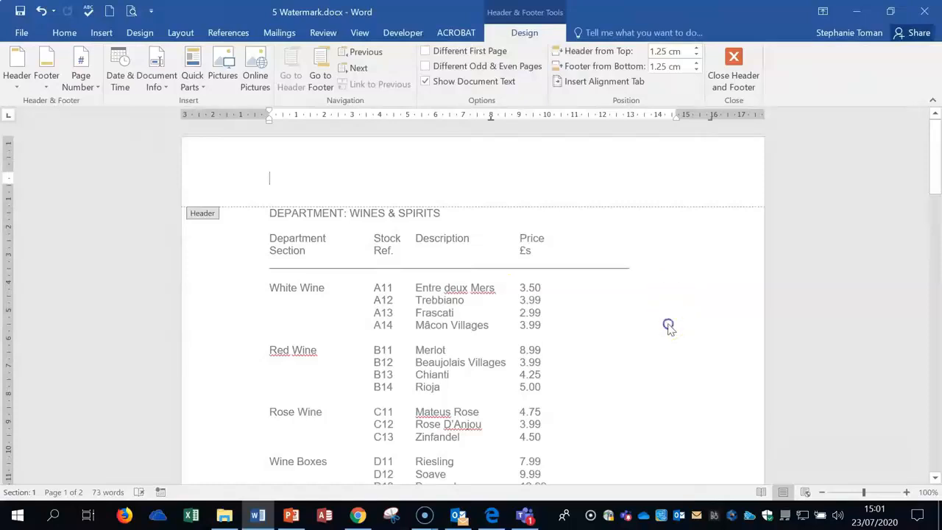
{"action": "double_click", "coordinate": [667, 324]}
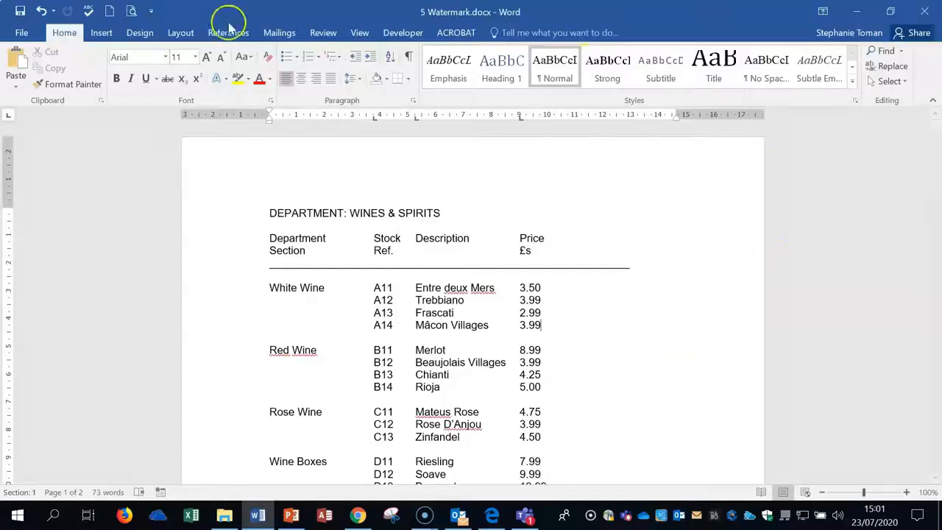
Look at the Remove Watermark option, then close 5 Watermark.docx without saving the changes.
{"action": "left_click", "coordinate": [139, 34]}
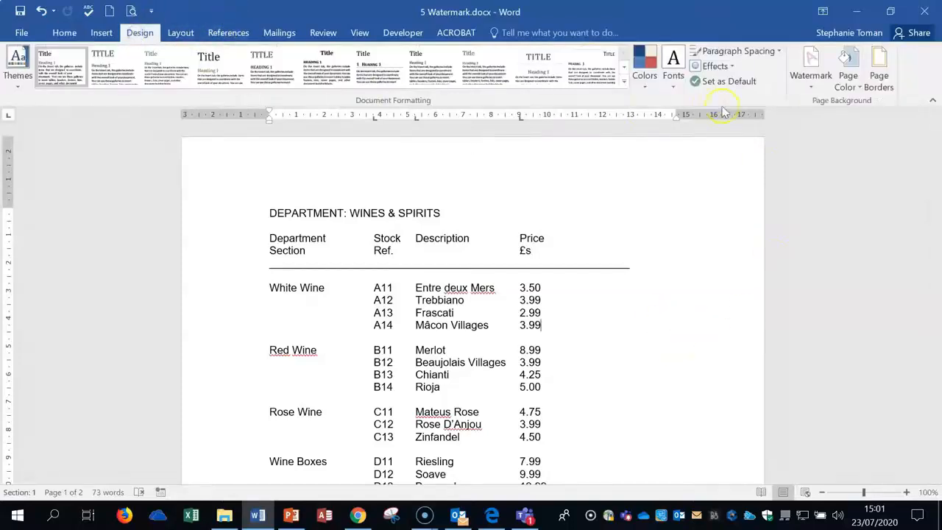
{"action": "left_click", "coordinate": [802, 82]}
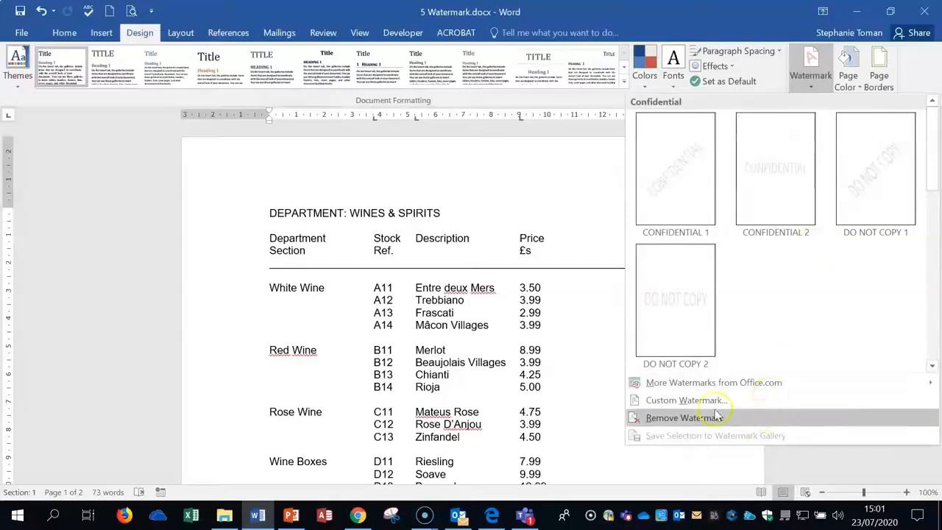
{"action": "left_click", "coordinate": [925, 11]}
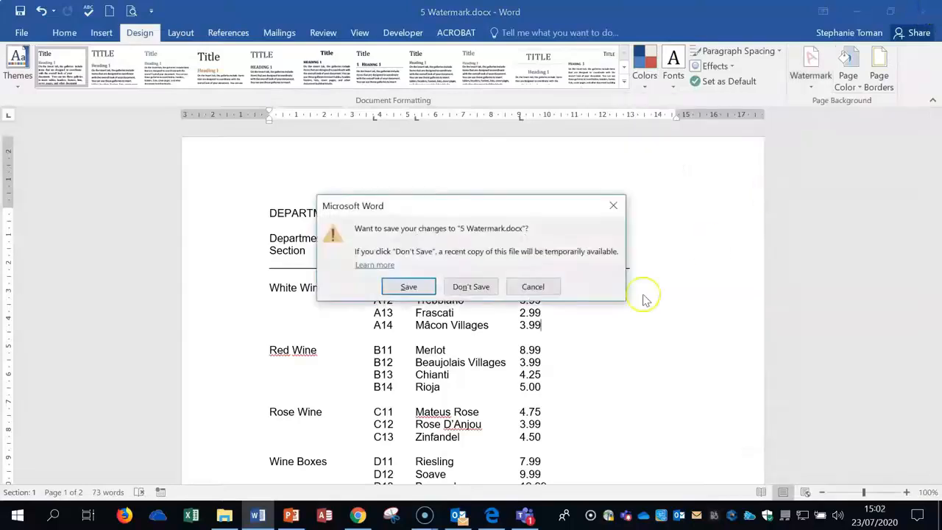
{"action": "left_click", "coordinate": [468, 286]}
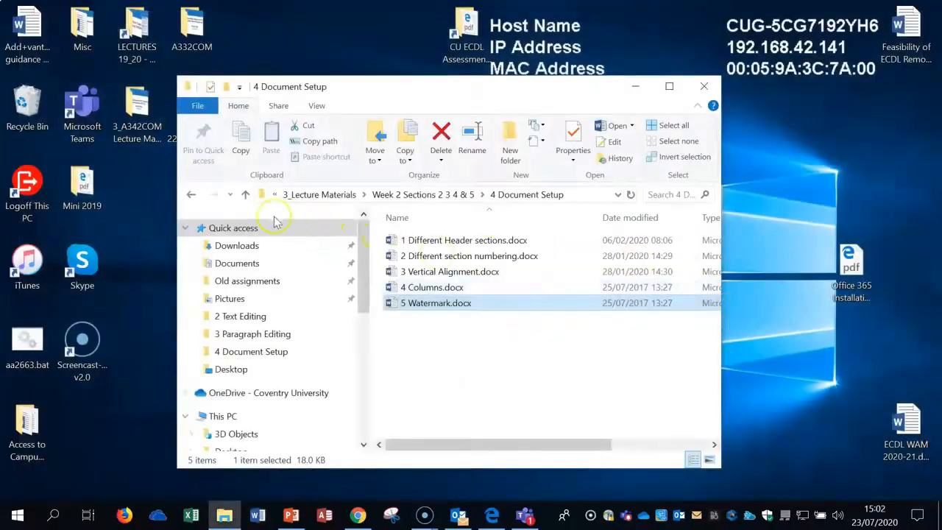
Go back to the Week 2 Sections 2 3 4 & 5 folder in File Explorer and open the 5 Tables folder.
{"action": "left_click", "coordinate": [190, 194]}
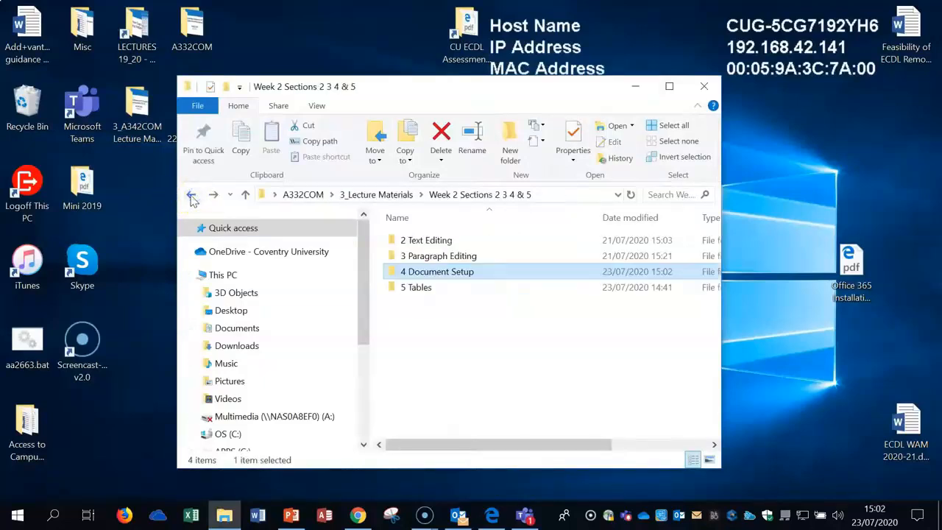
{"action": "left_click", "coordinate": [427, 289]}
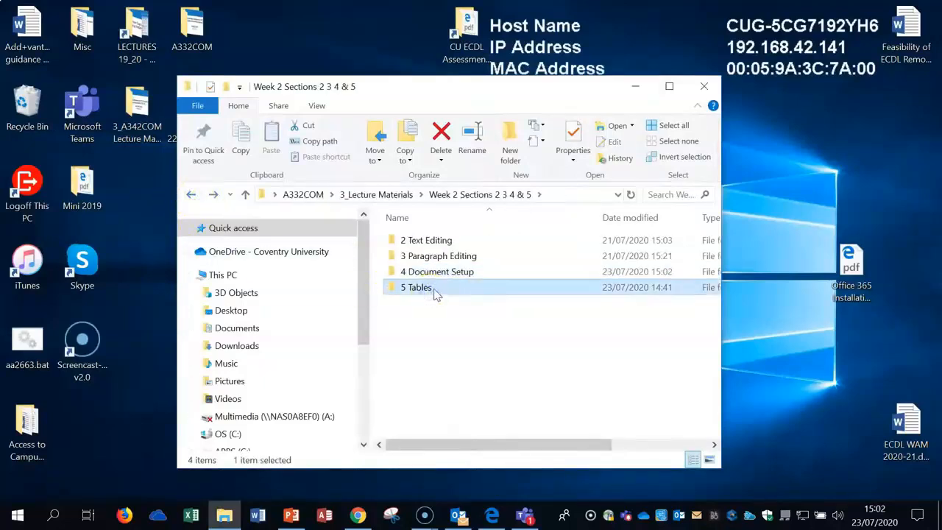
{"action": "left_click", "coordinate": [424, 291]}
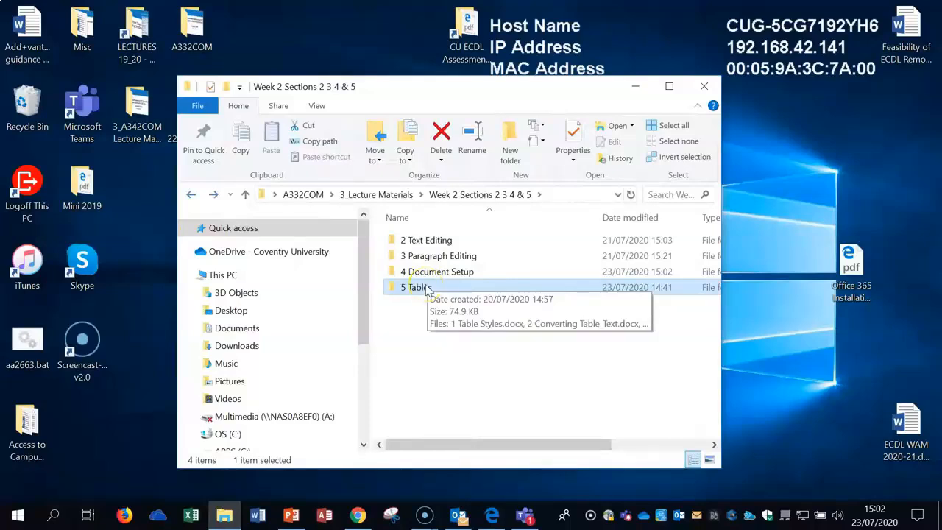
{"action": "double_click", "coordinate": [427, 289]}
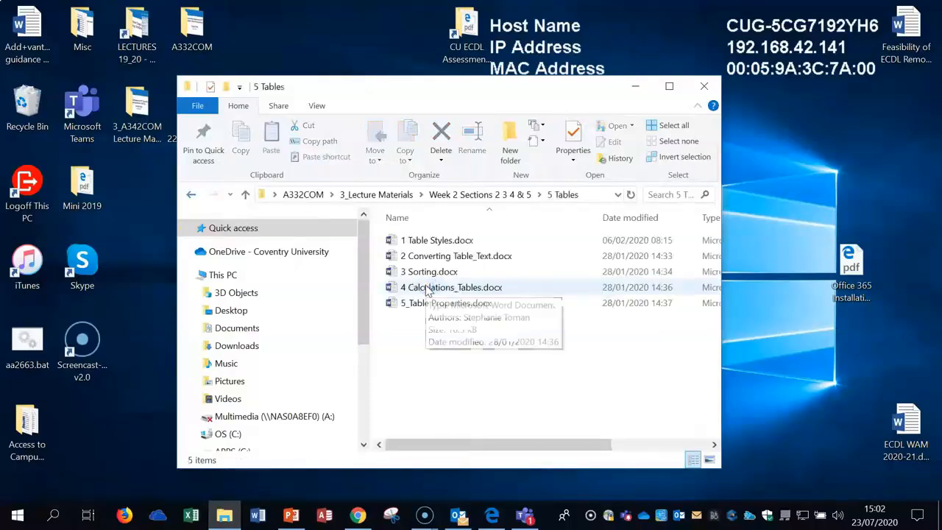